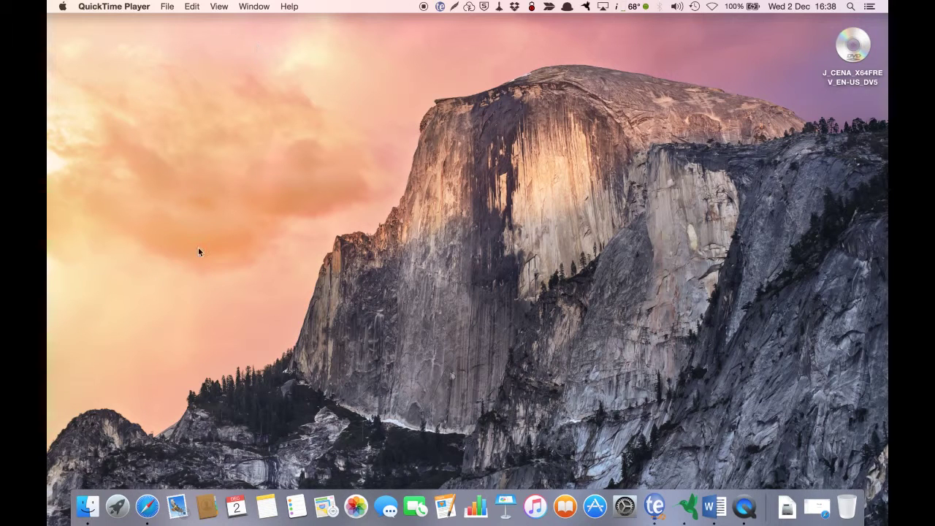
Step: Launch Safari from the Dock
left_click(150, 504)
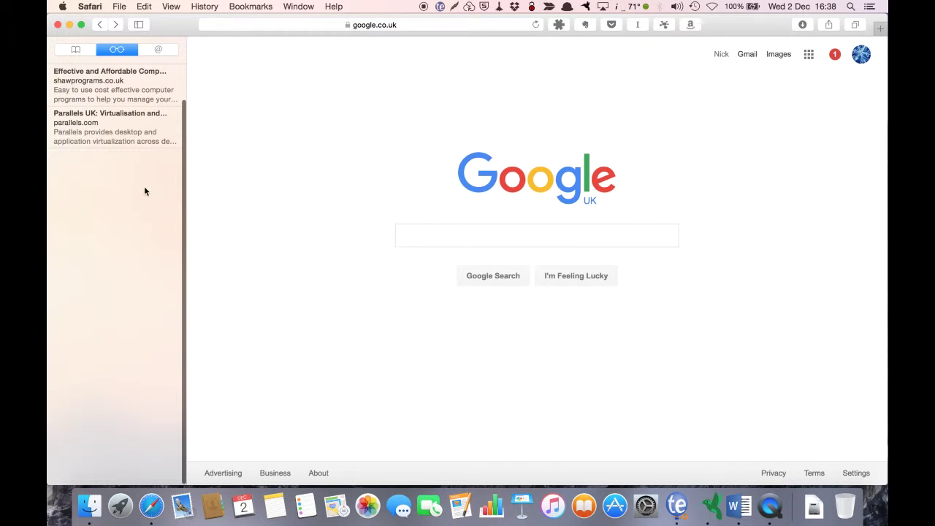
Step: Open the saved parallels.com page from the Reading List and start the free trial
left_click(109, 129)
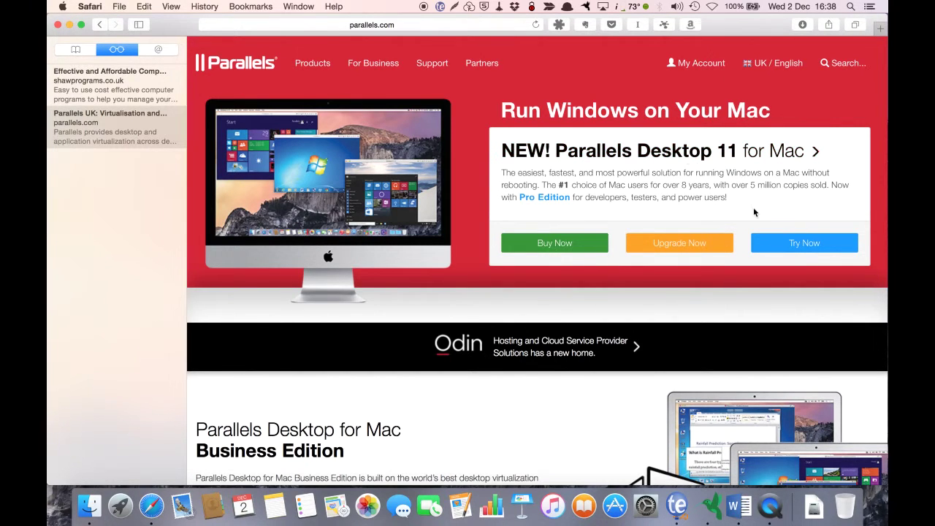
left_click(806, 246)
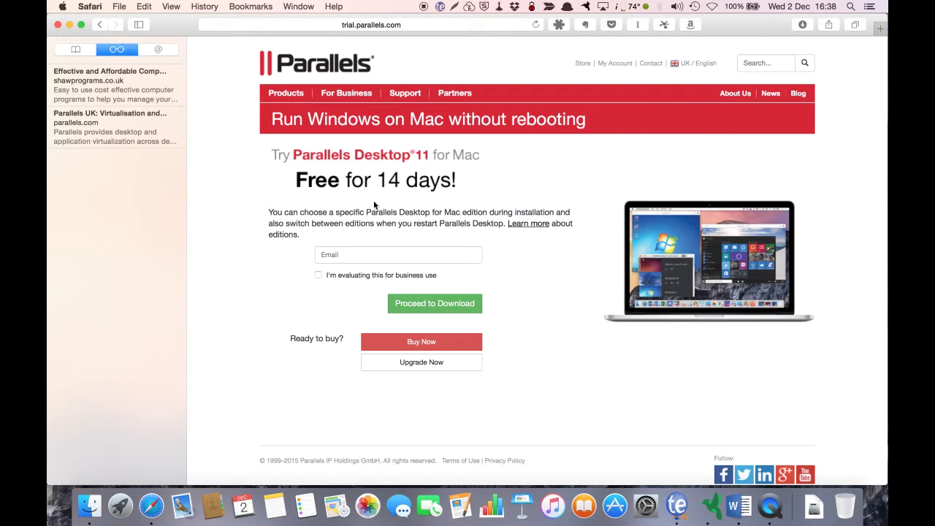
Step: Enter your email address in the trial form and download the Parallels Desktop 11 installer
left_click(356, 256)
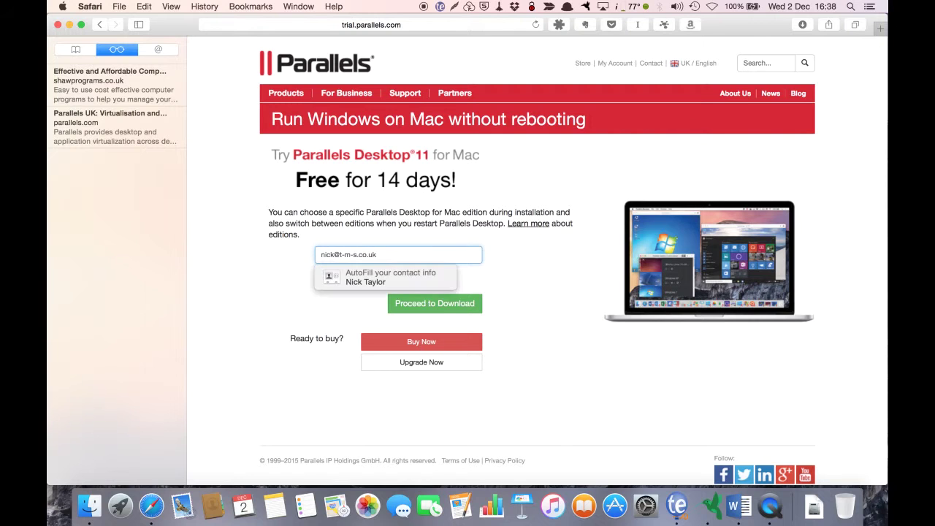
left_click(475, 269)
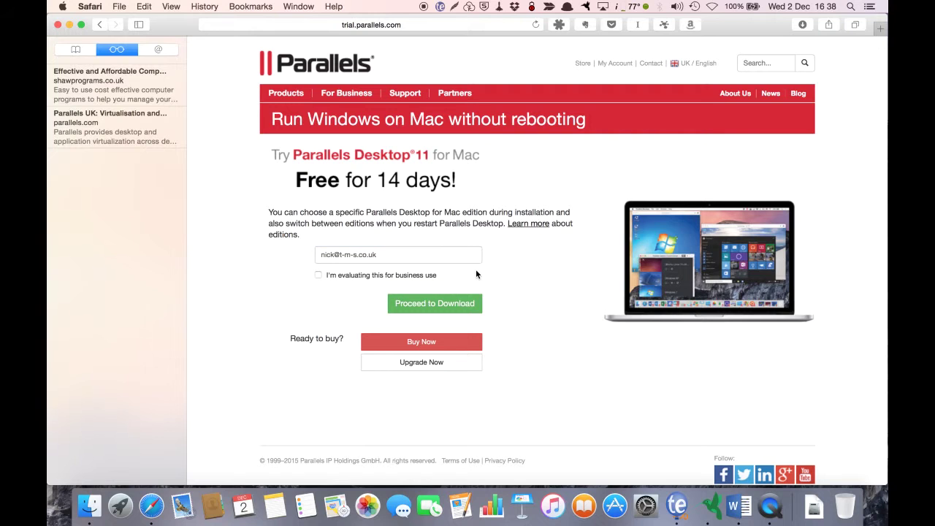
left_click(435, 303)
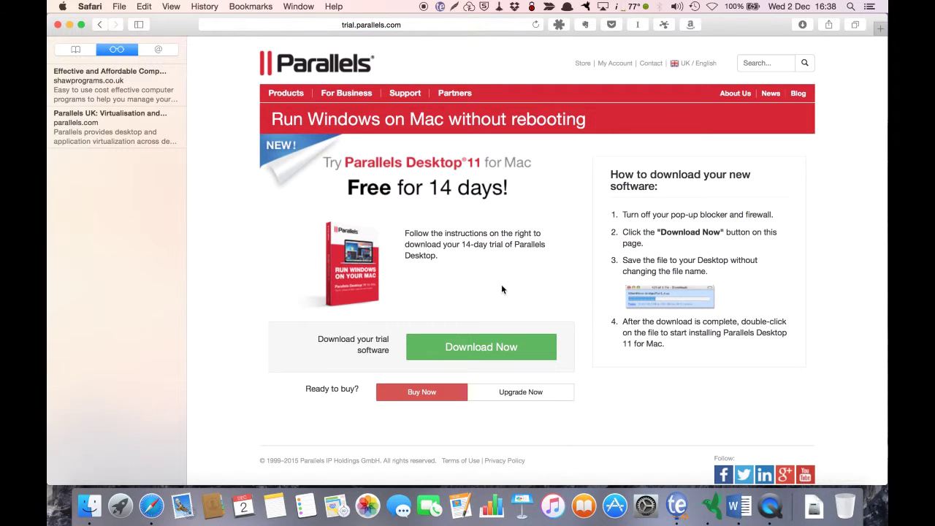
left_click(472, 353)
Step: Open ParallelsDesktop-11.1.1-32312.dmg from the Downloads folder in Finder
left_click(70, 26)
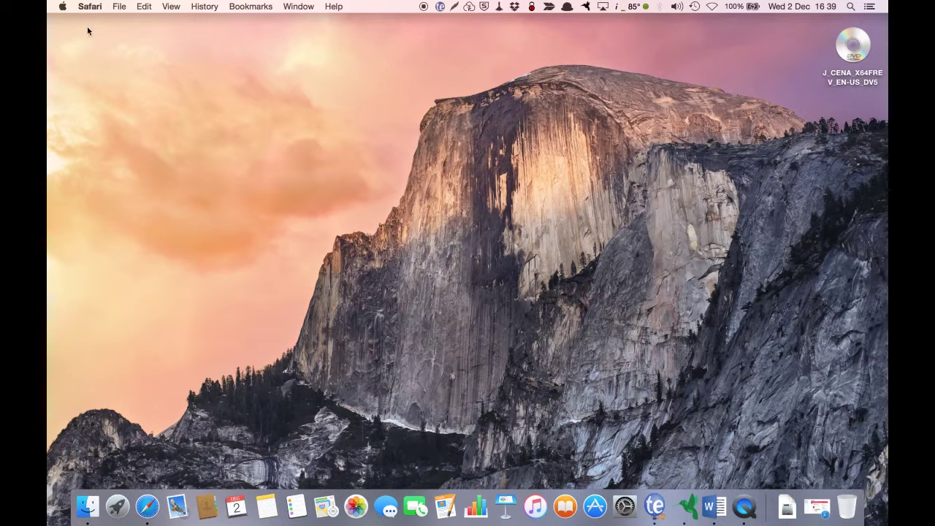
left_click(423, 6)
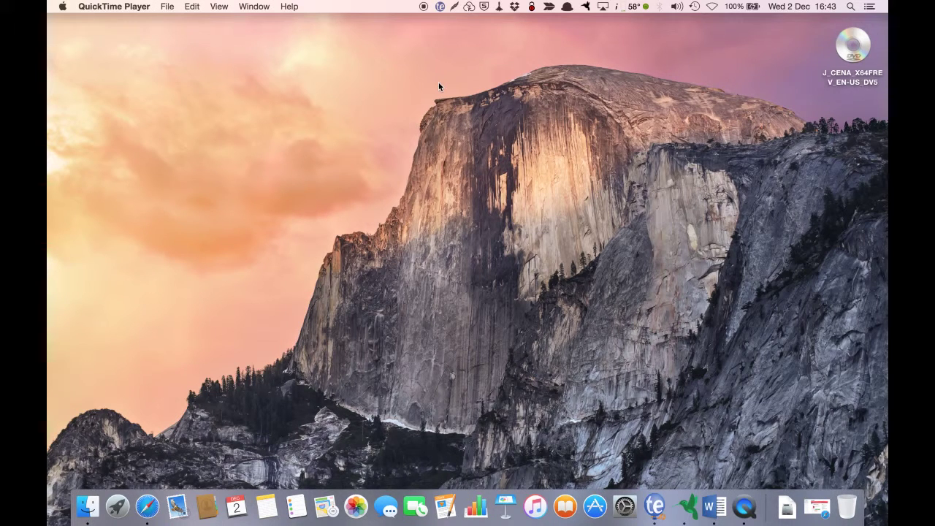
left_click(786, 506)
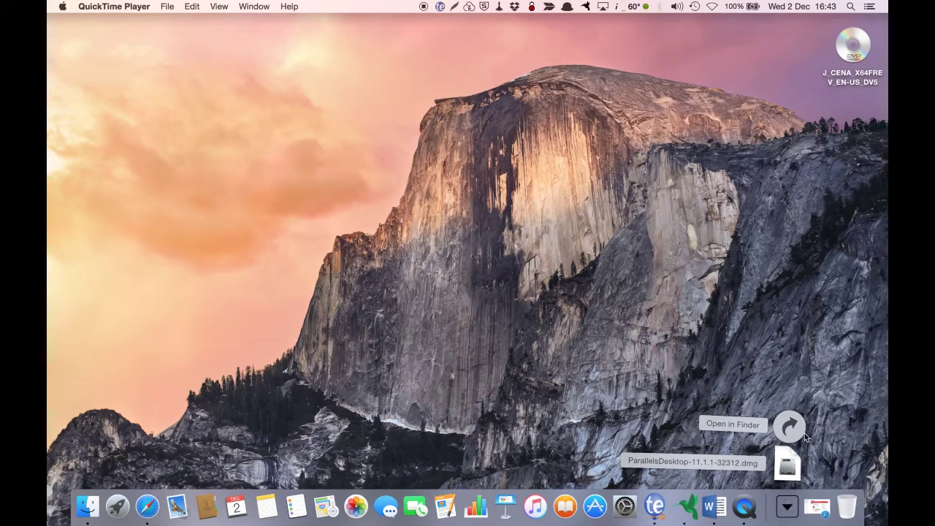
left_click(790, 427)
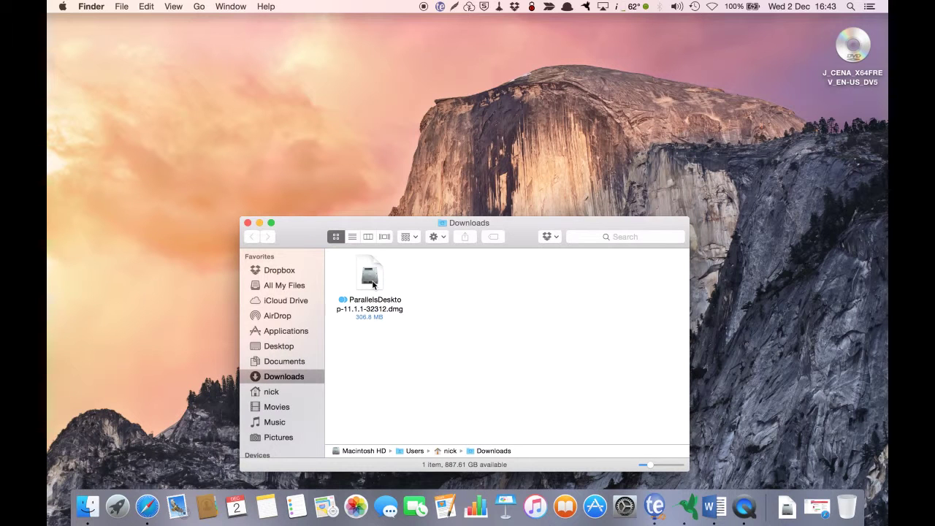
double_click(372, 283)
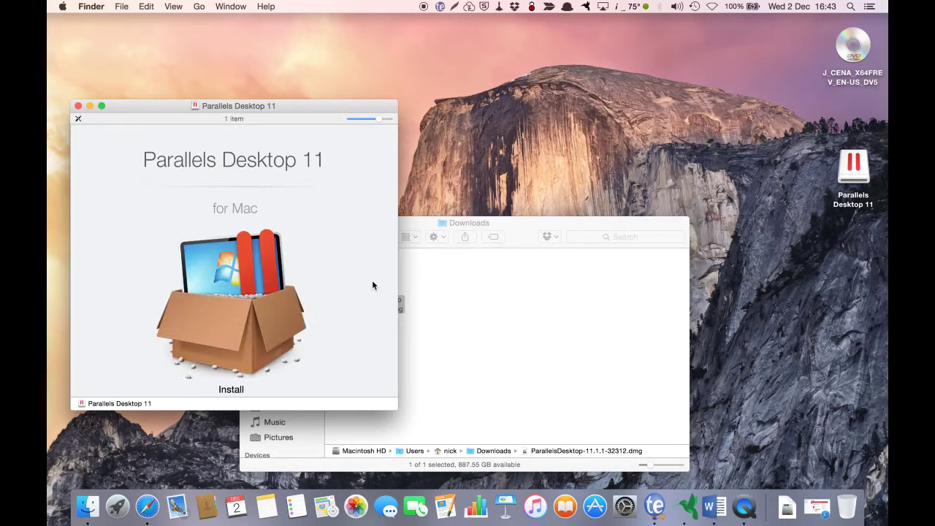
Step: Run the Parallels Desktop installer, accept the licence, and authorise with the administrator password
double_click(228, 292)
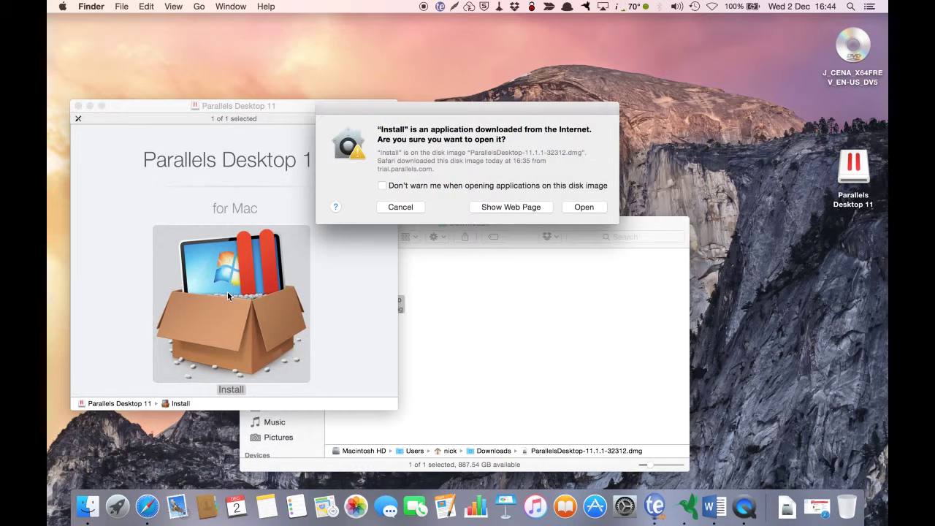
left_click(473, 189)
left_click(584, 208)
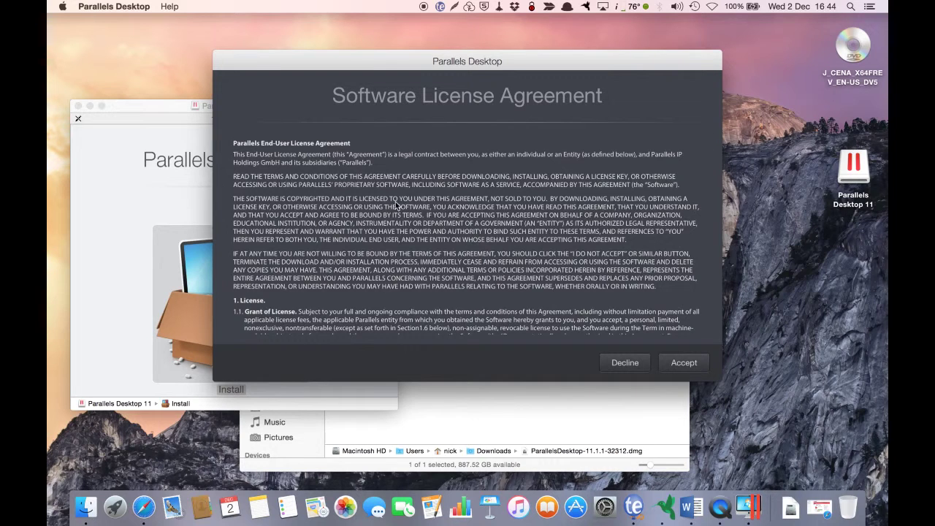
left_click(687, 361)
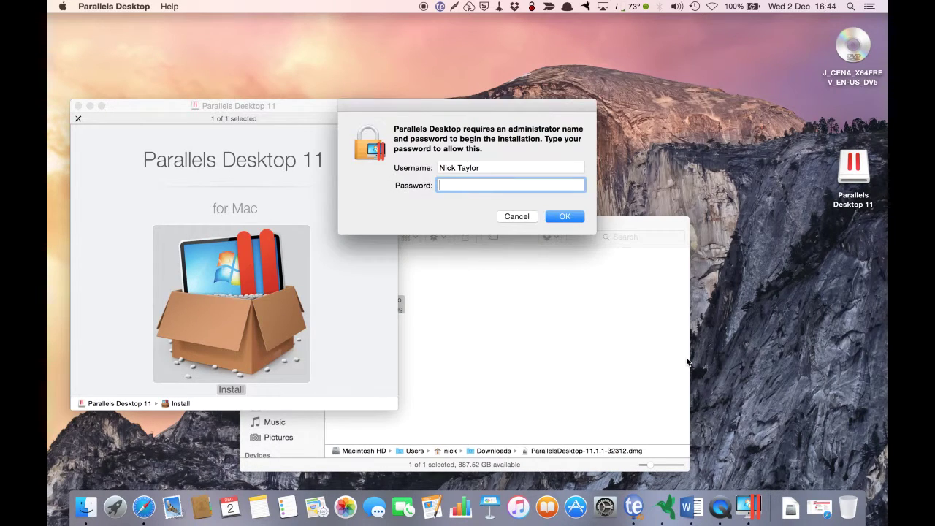
type("•••••••••••")
key("Return")
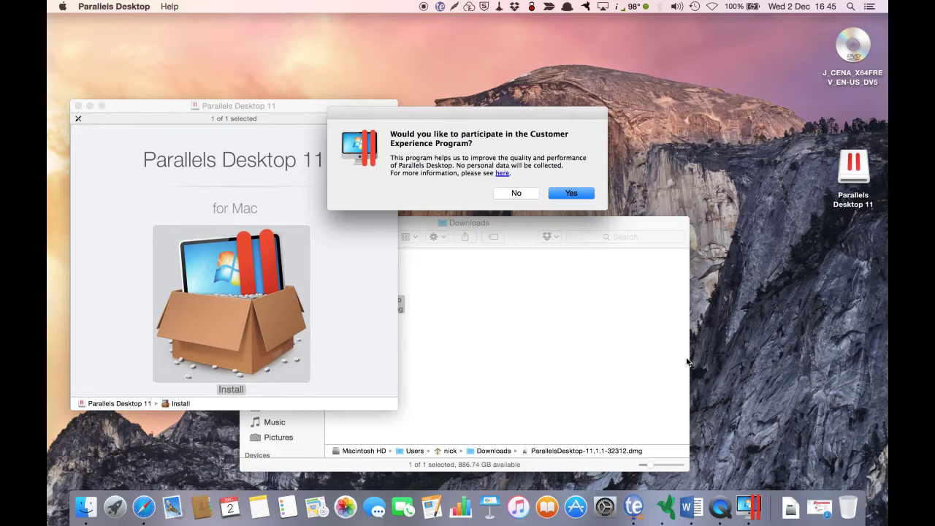
Step: Decline the Customer Experience Program and continue using the Parallels trial
left_click(517, 193)
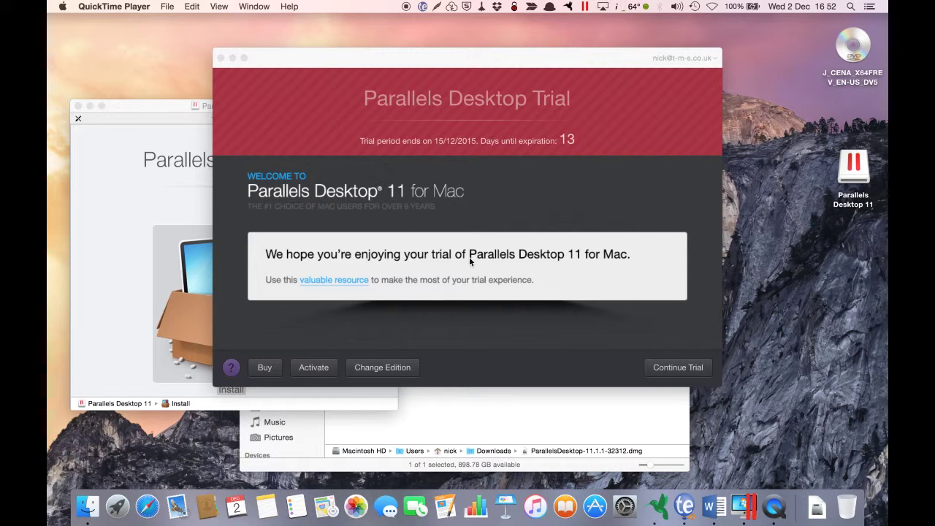
left_click(669, 371)
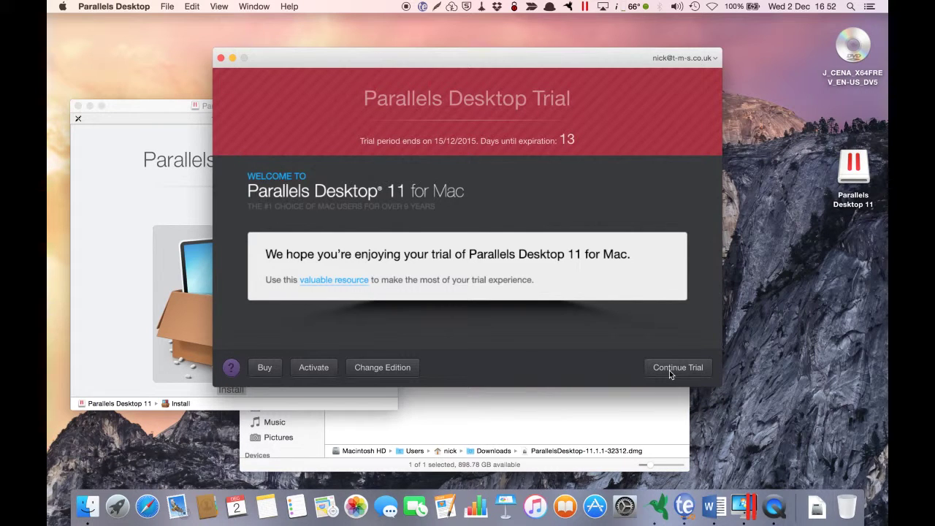
left_click(669, 371)
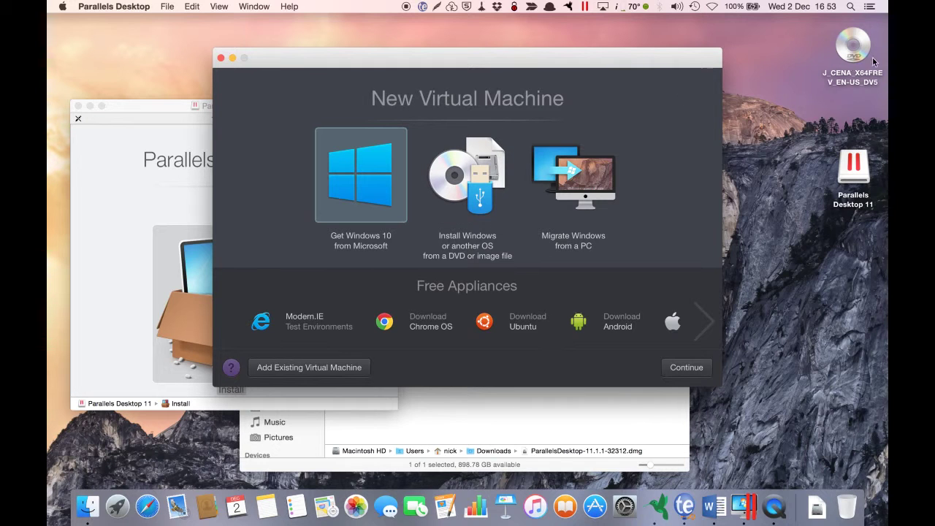
Step: Install Windows 10 from the detected DVD or image file with Express installation turned off
left_click(488, 184)
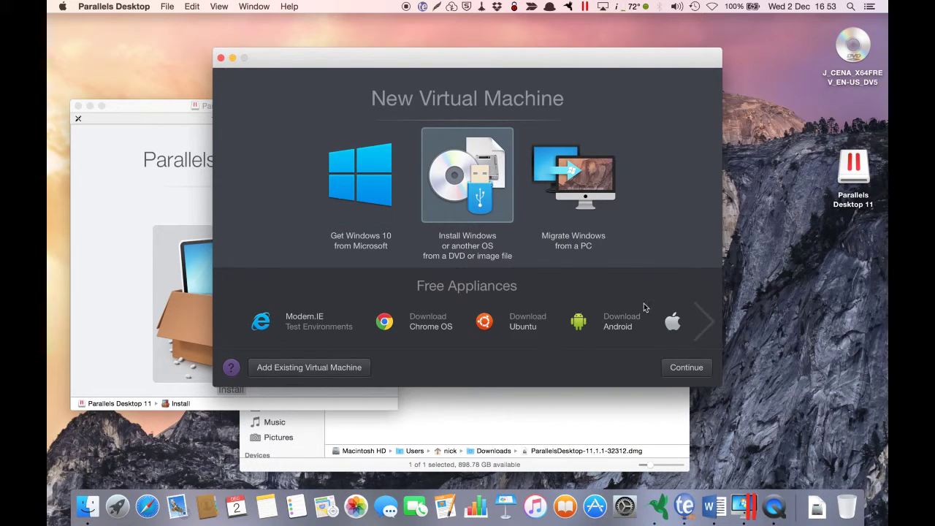
left_click(687, 367)
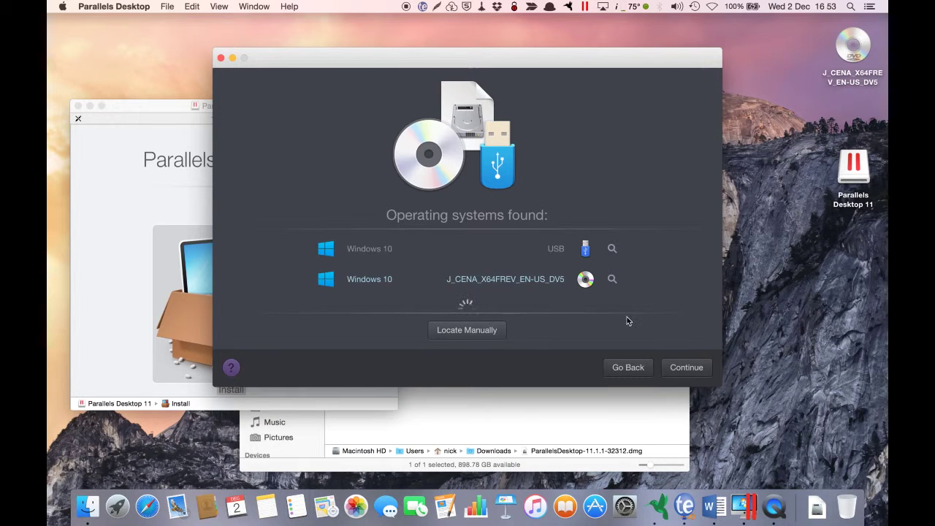
left_click(687, 369)
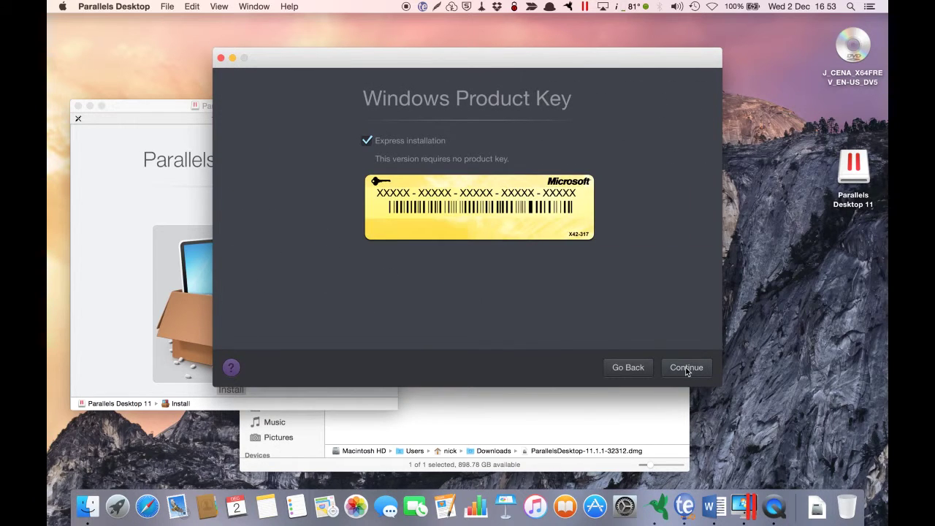
left_click(367, 141)
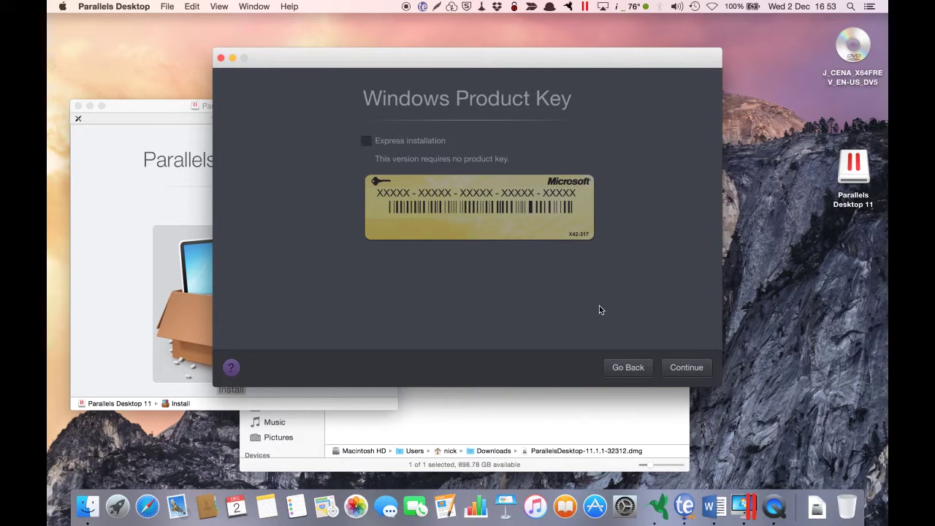
left_click(684, 369)
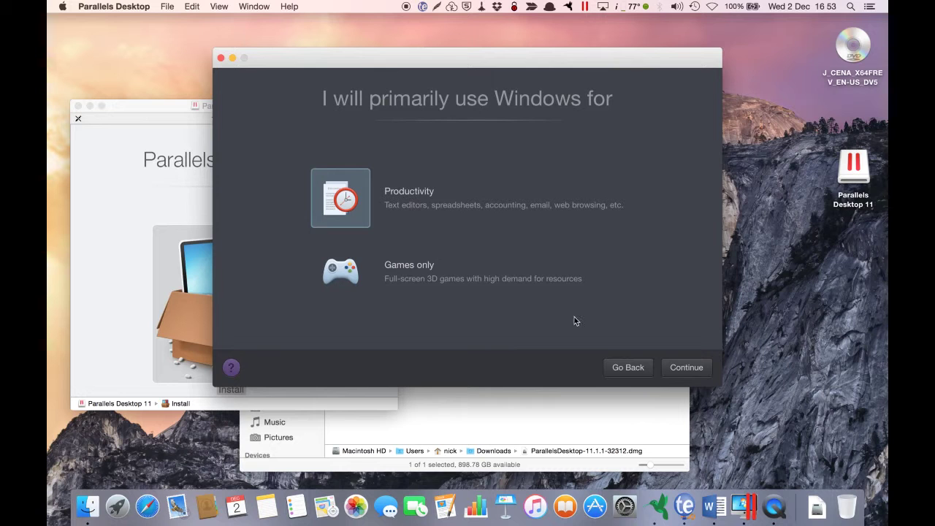
Step: Choose Productivity use and create the VM with the default name Windows 10
left_click(671, 373)
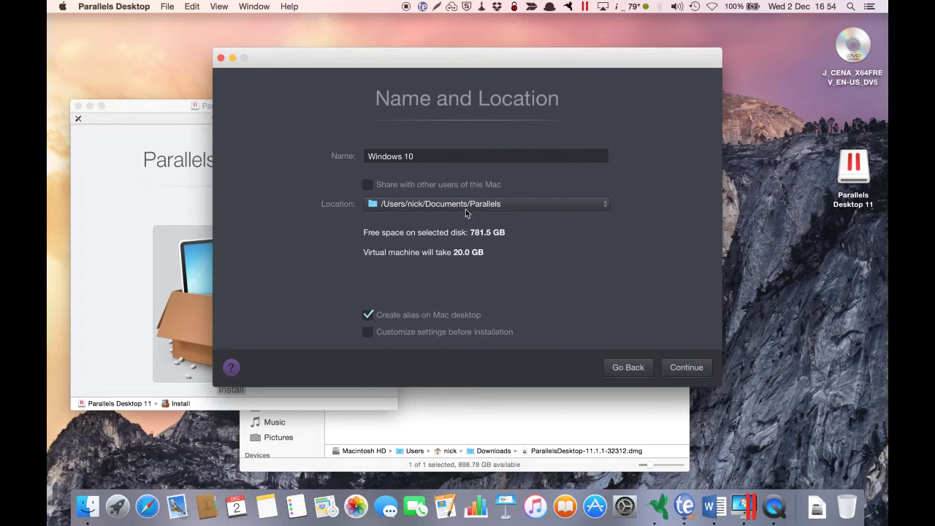
left_click(687, 368)
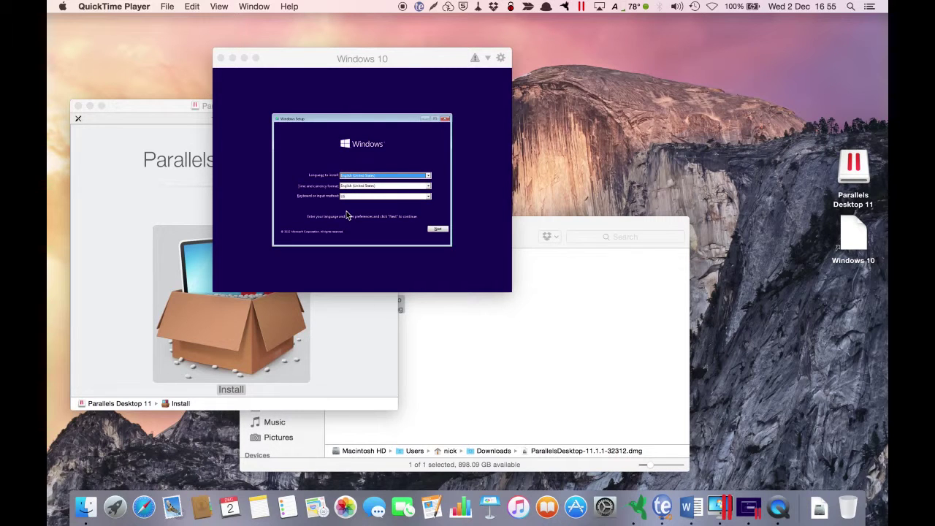
Step: Enlarge the VM window, set time and currency format to English (United Kingdom), and start installing
left_click(298, 65)
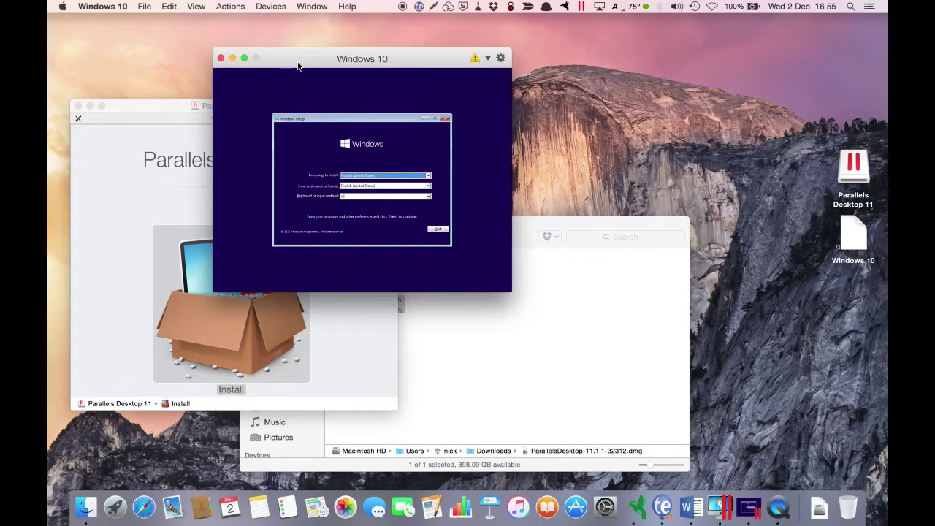
left_click(246, 59)
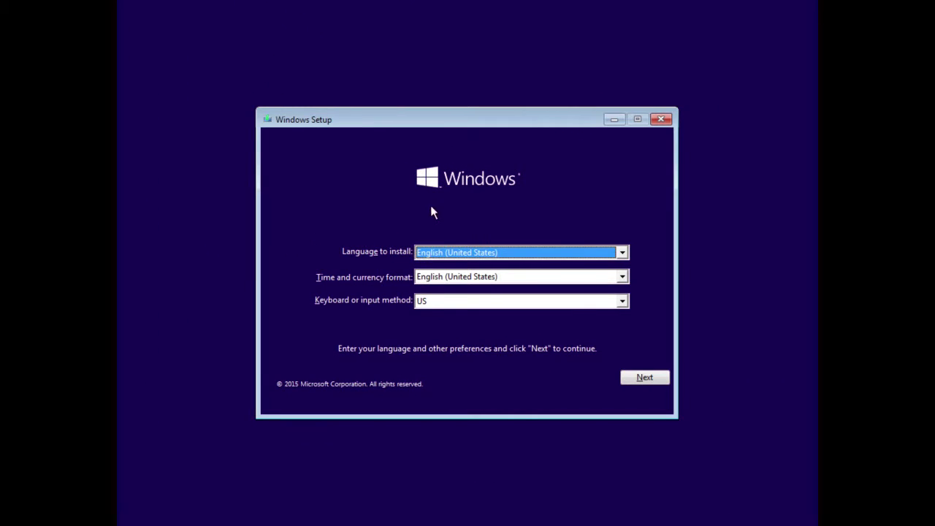
left_click(621, 276)
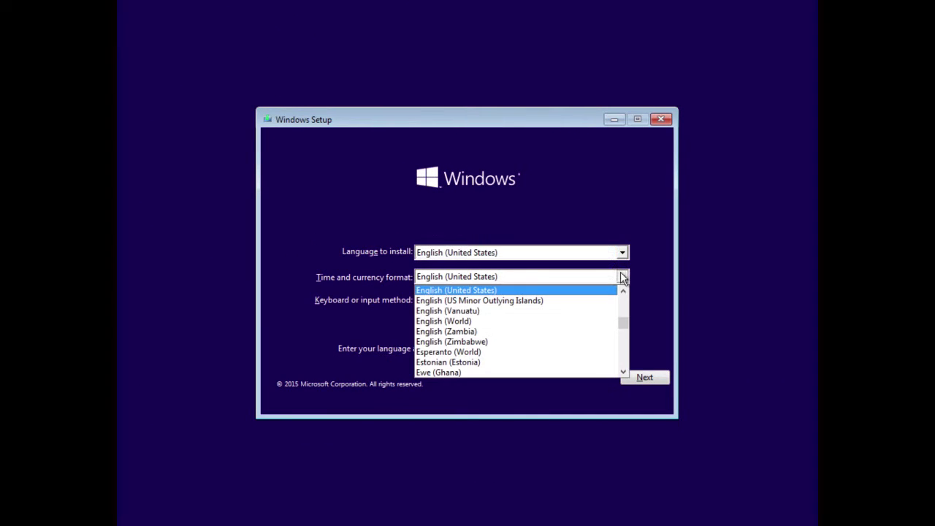
left_click(622, 292)
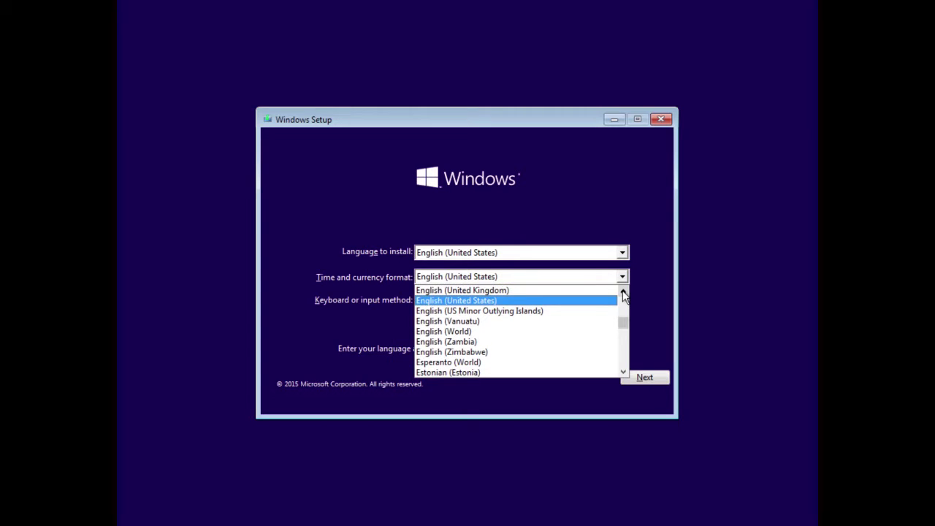
left_click(598, 291)
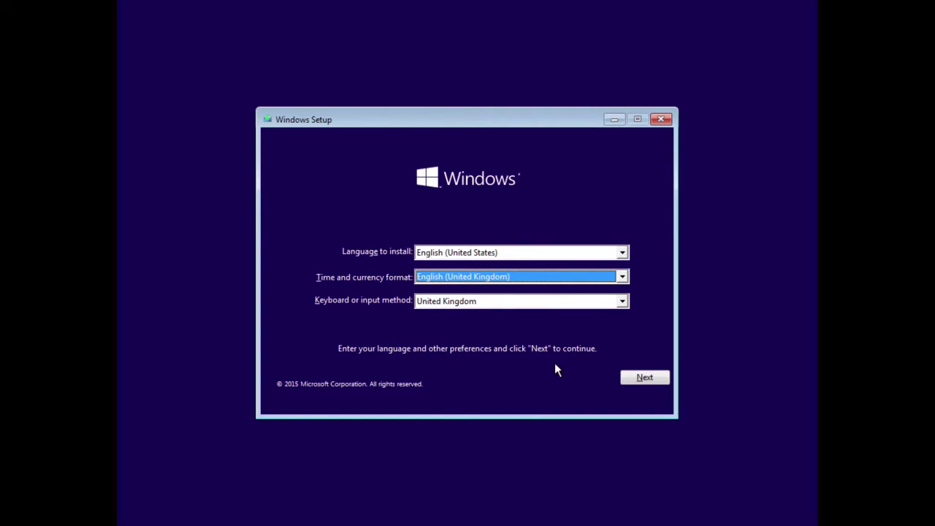
left_click(631, 380)
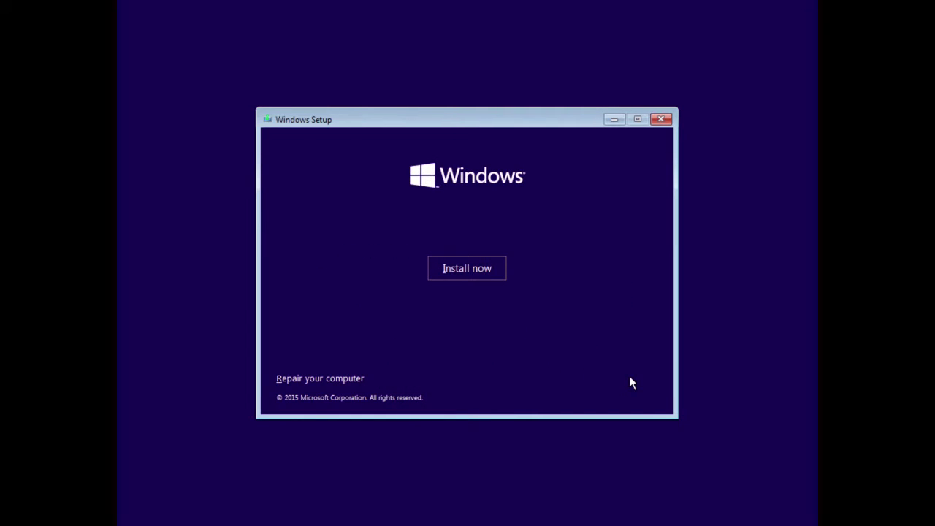
left_click(471, 269)
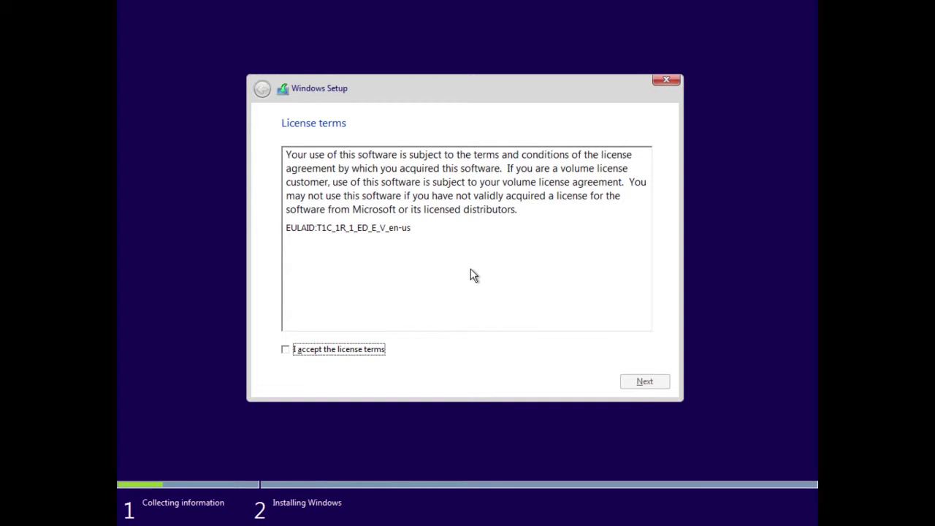
Step: Accept the Windows 10 license terms and choose Custom: Install Windows only (advanced)
left_click(285, 350)
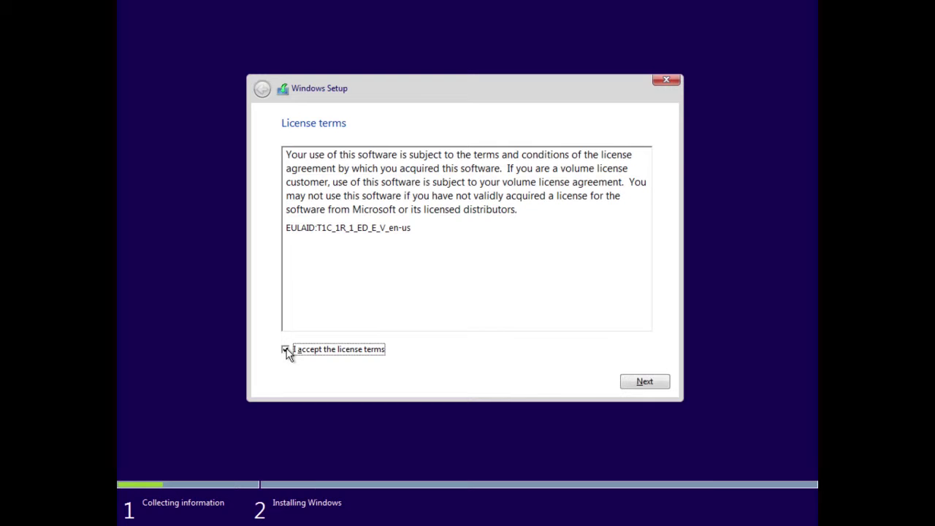
left_click(644, 384)
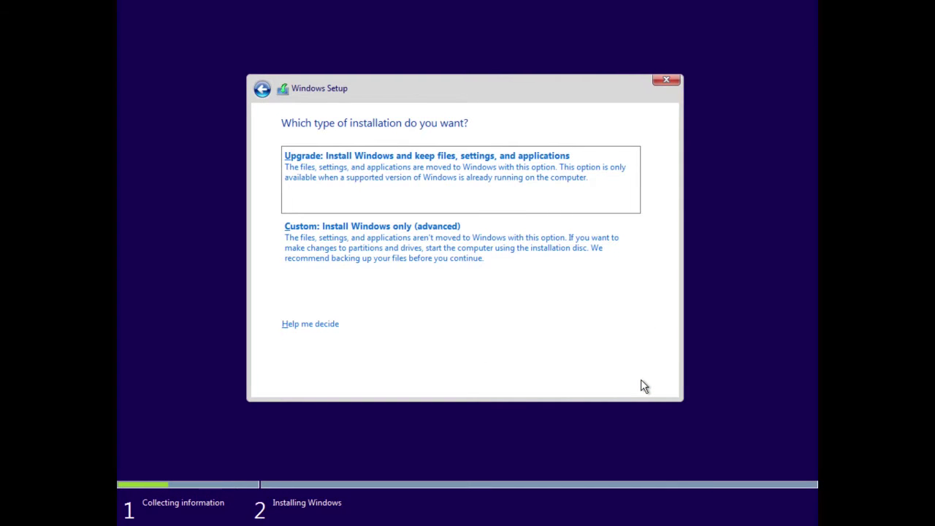
left_click(429, 248)
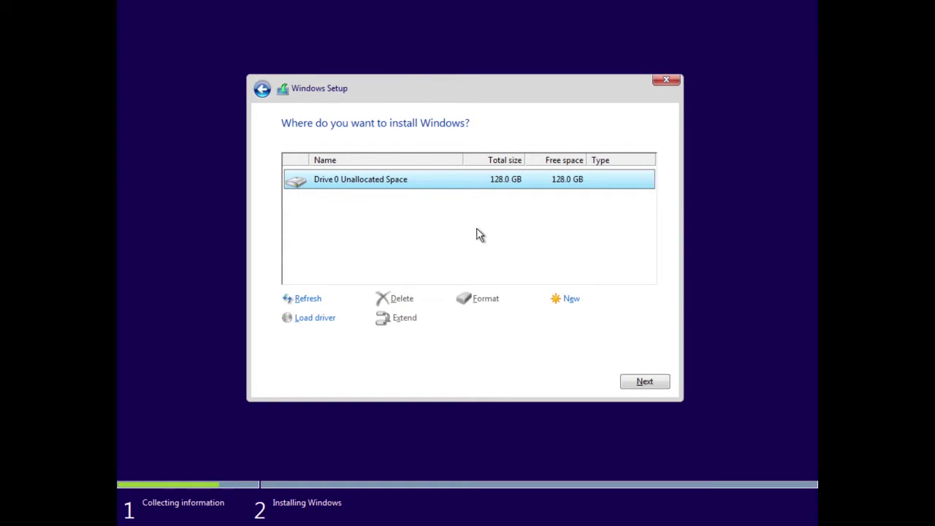
Step: Install Windows onto the unallocated 128.0 GB Drive 0 and let setup finish
left_click(634, 381)
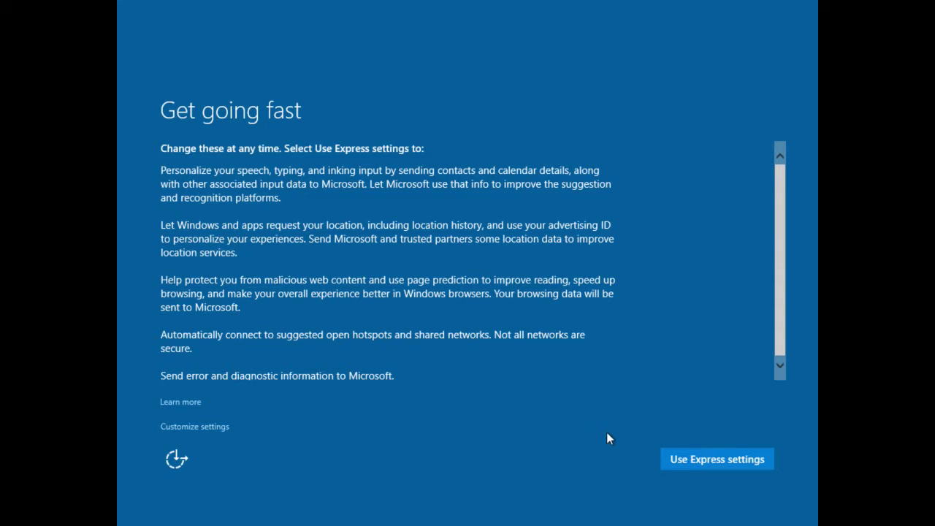
Step: Accept express settings and choose Join a domain to set up a local account
left_click(692, 460)
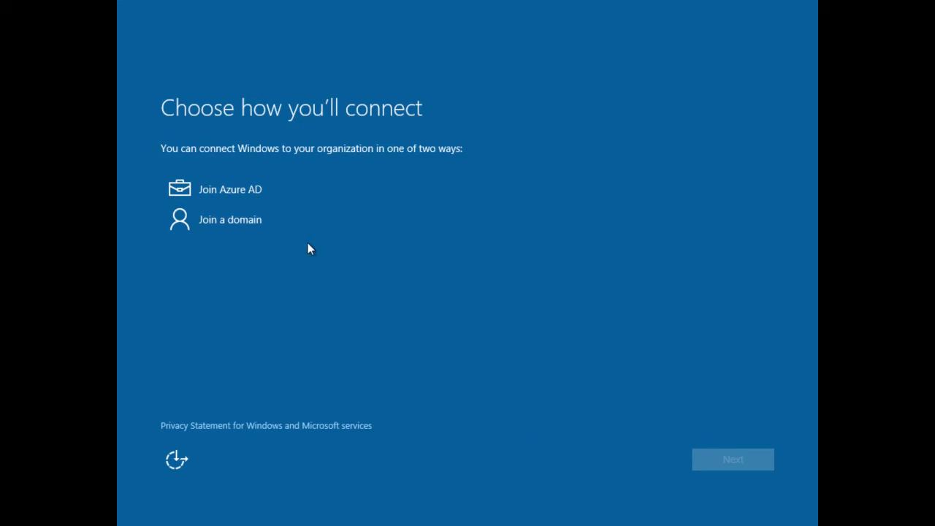
left_click(235, 227)
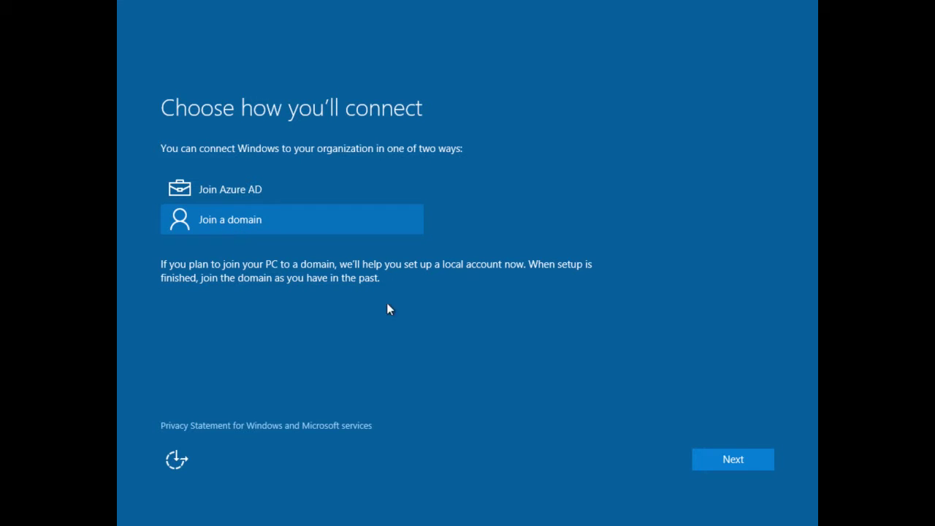
left_click(731, 459)
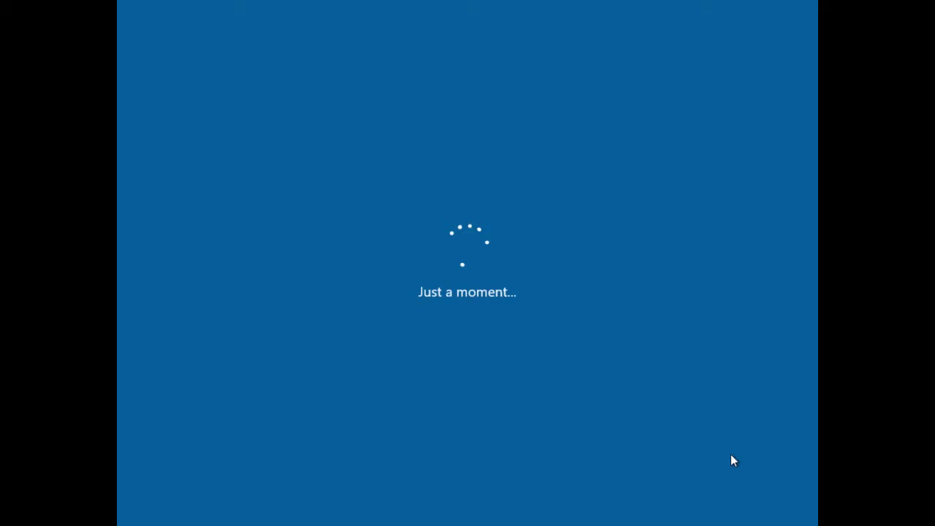
Step: Create the local account with a user name, password, re-entered password and password hint
left_click(260, 222)
type("nick")
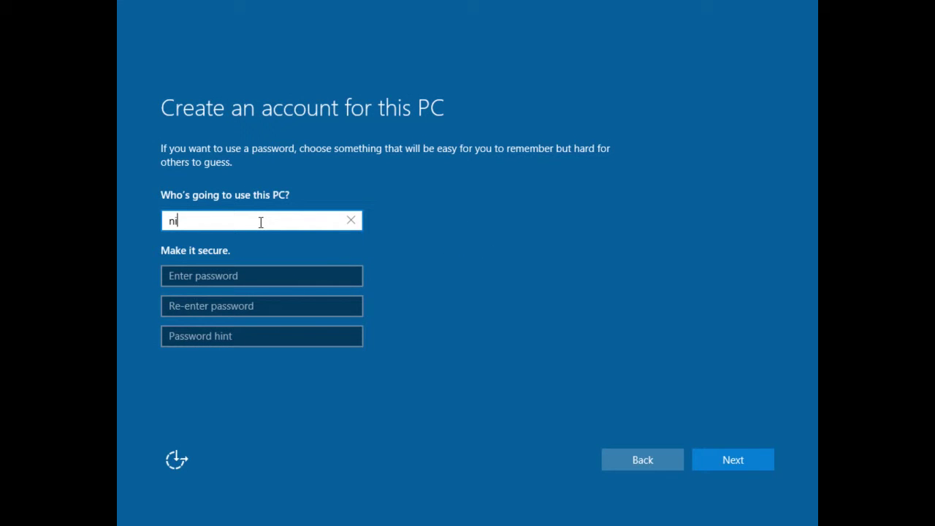
left_click(235, 272)
type("********")
left_click(231, 313)
type("*********")
left_click(228, 339)
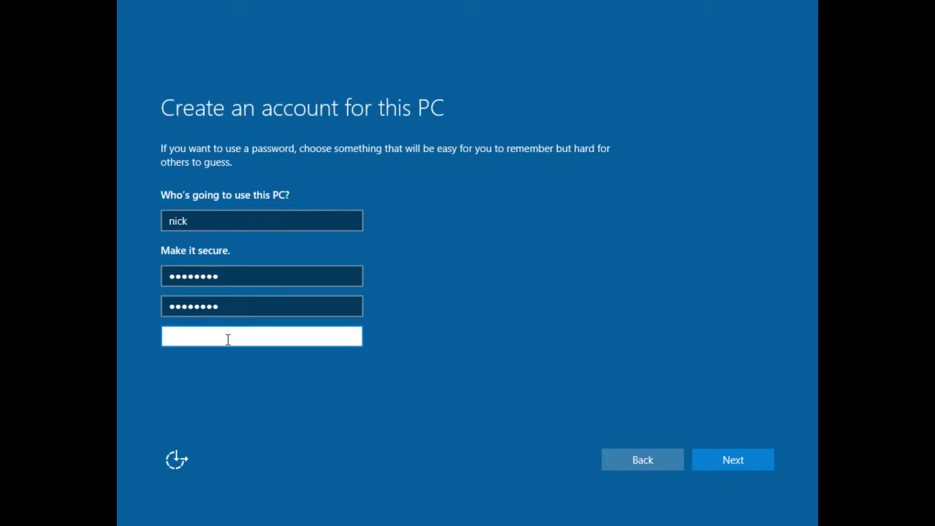
type("Guess!")
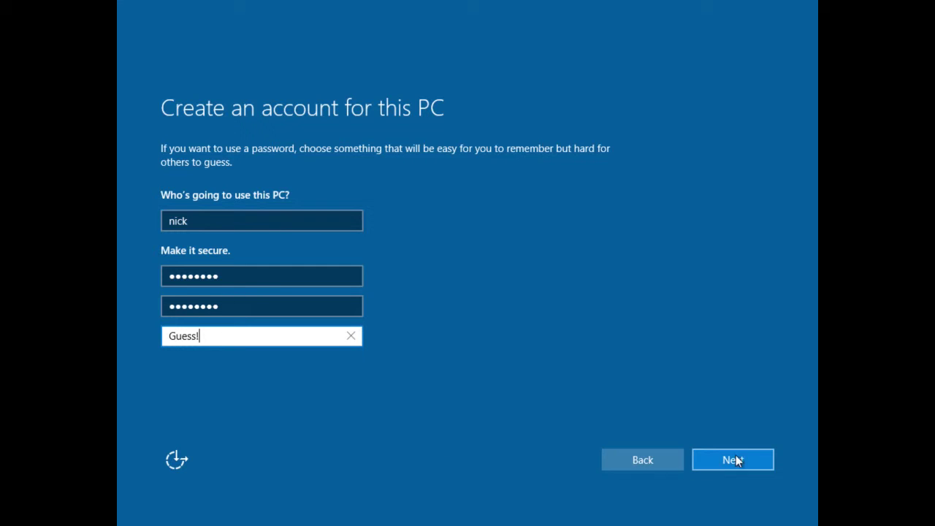
left_click(744, 455)
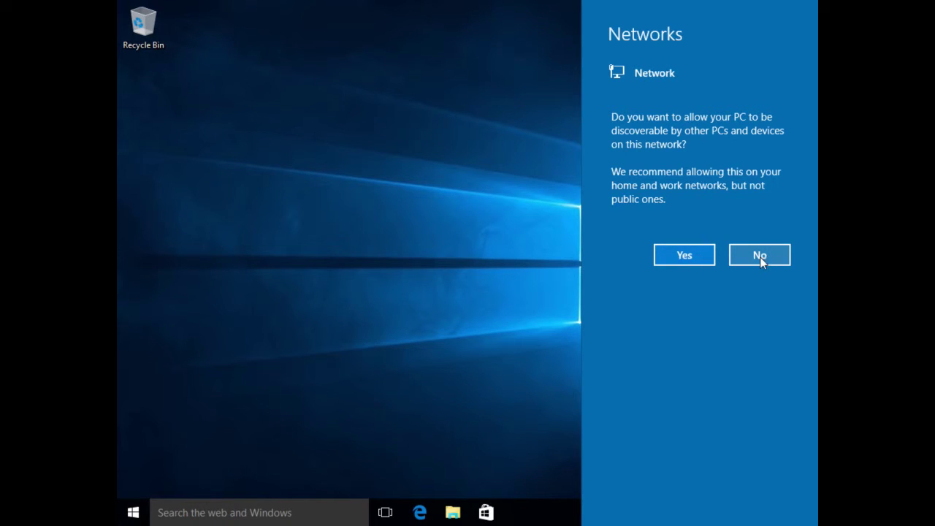
Step: Answer the Networks discoverability question on the new Windows 10 desktop
left_click(696, 253)
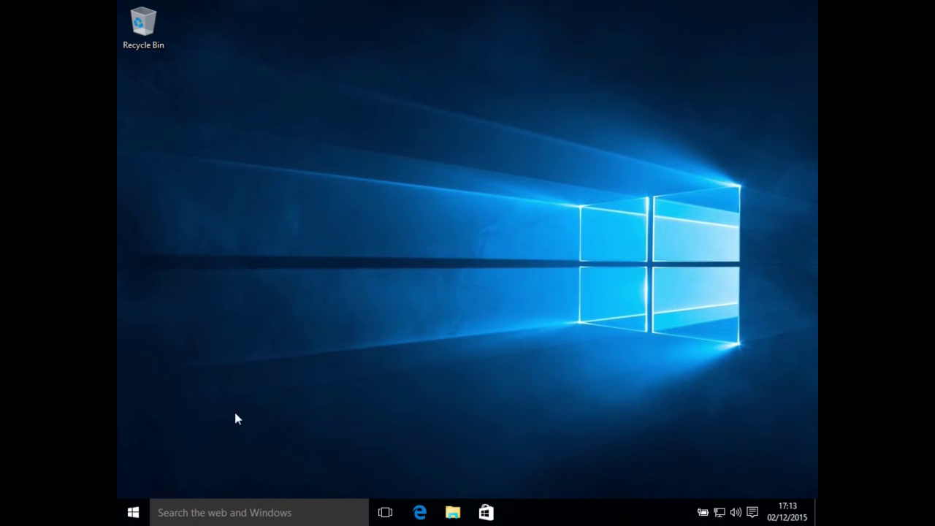
Step: Open the Start menu, then take the Windows 10 VM out of full screen
left_click(133, 513)
mouse_move(274, 2)
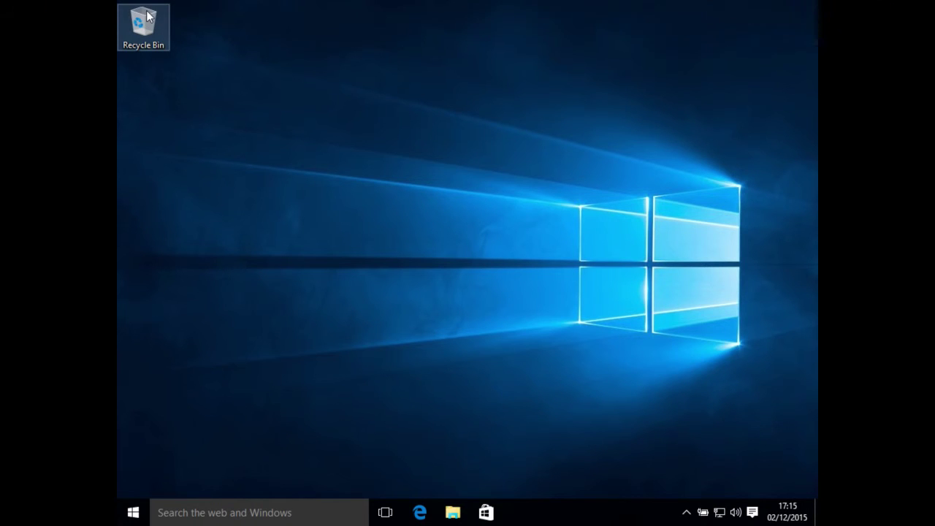
left_click(79, 20)
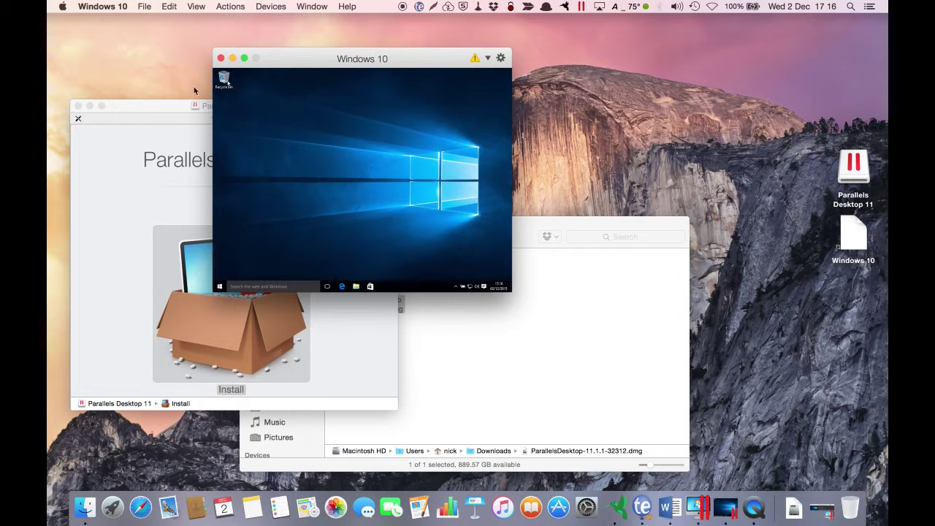
Step: Close the Parallels Desktop 11 installer and Downloads windows
left_click_drag(271, 60, 402, 63)
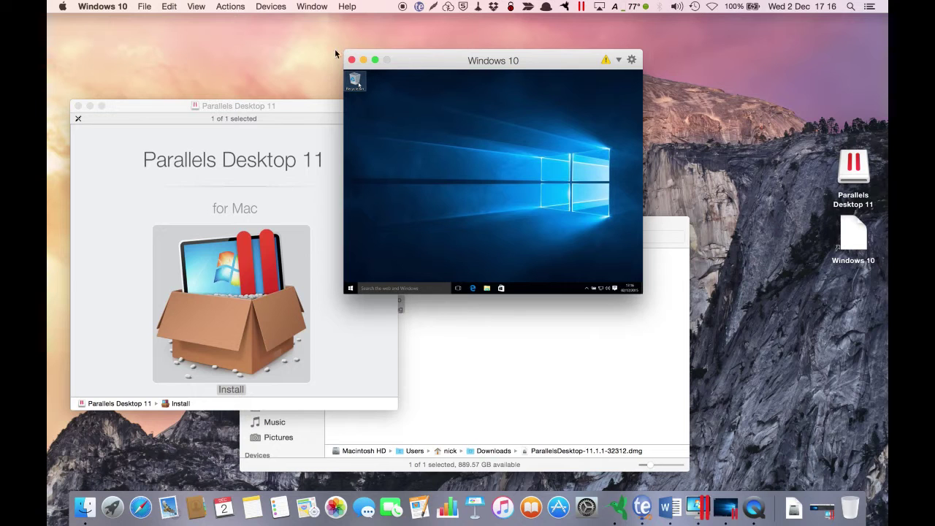
left_click(167, 106)
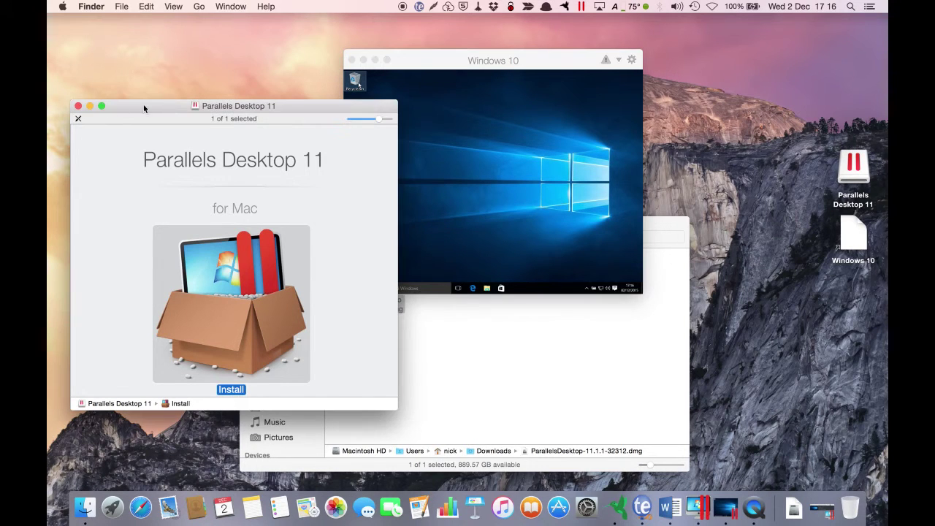
left_click(79, 106)
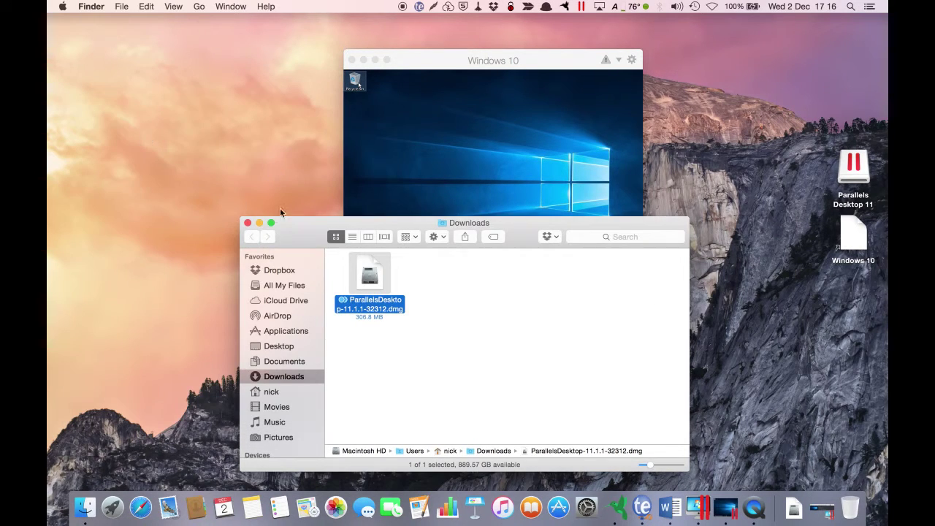
left_click(248, 223)
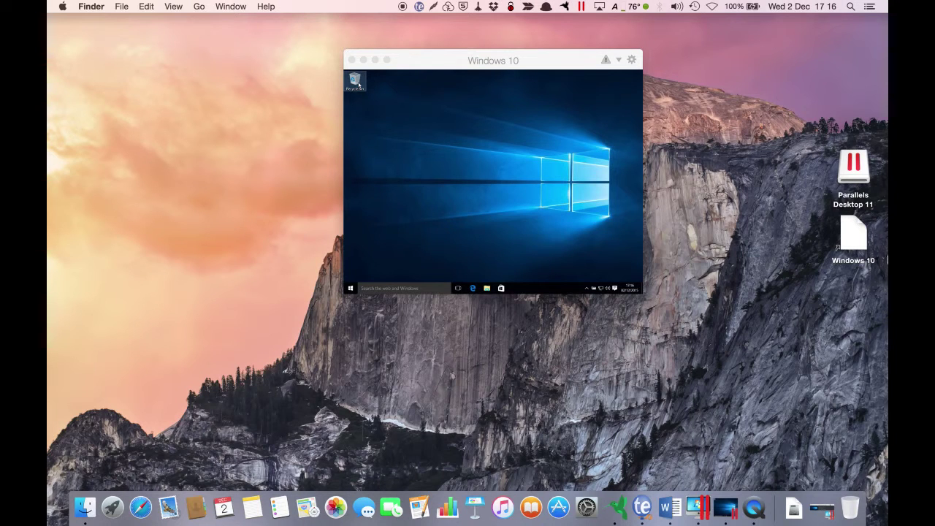
Step: Eject the Parallels Desktop 11 disk image and move the VM window back left
right_click(856, 169)
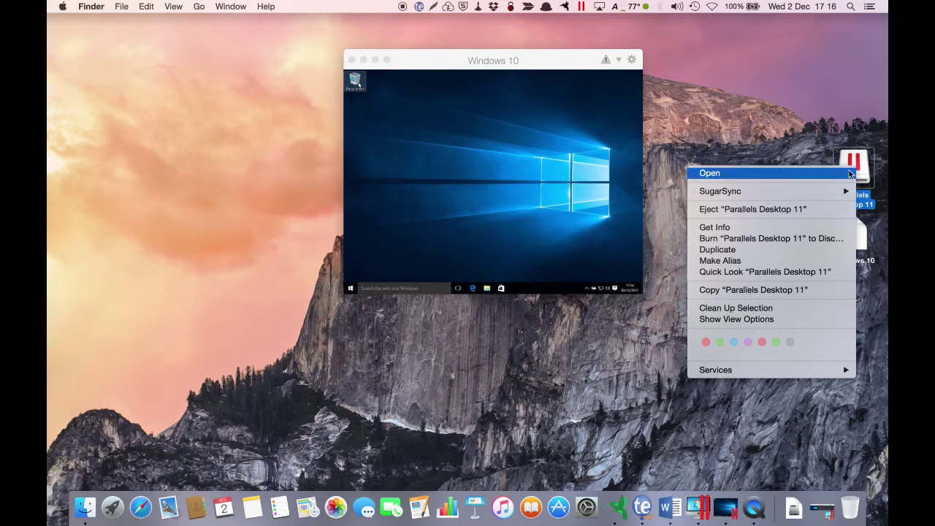
left_click(820, 209)
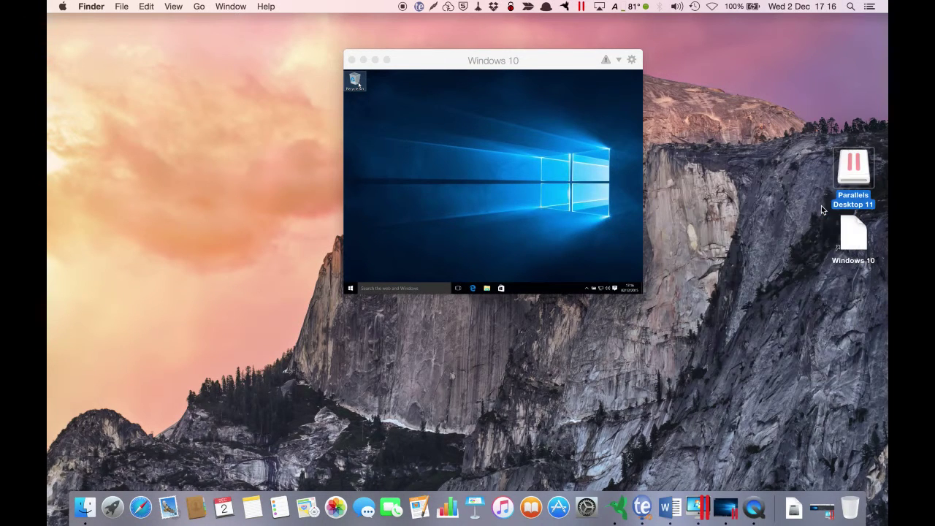
left_click_drag(520, 62, 313, 61)
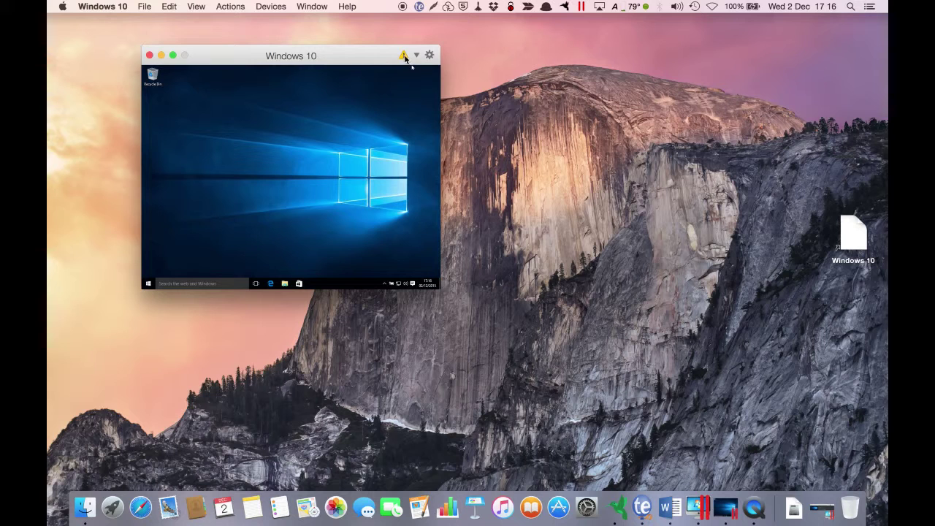
Step: Connect the Parallels Tools installation disc to the Windows 10 VM
mouse_move(406, 60)
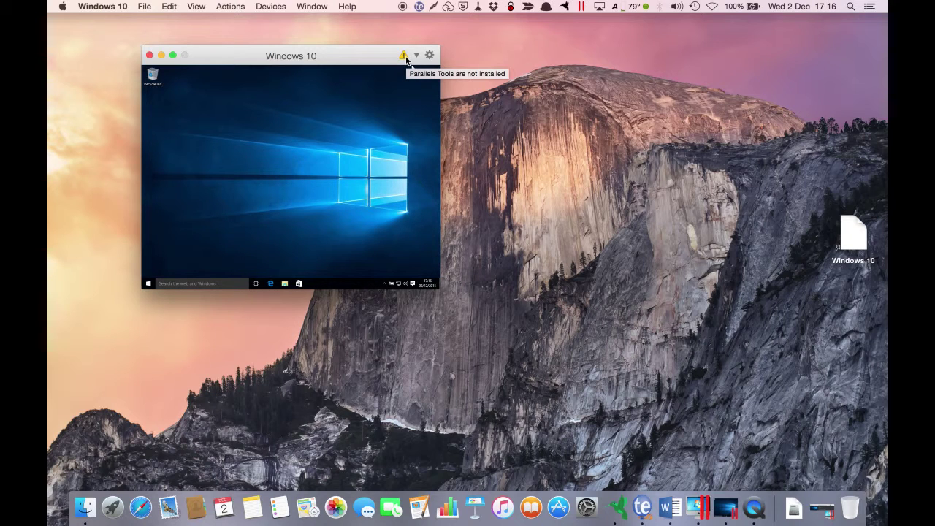
left_click(404, 56)
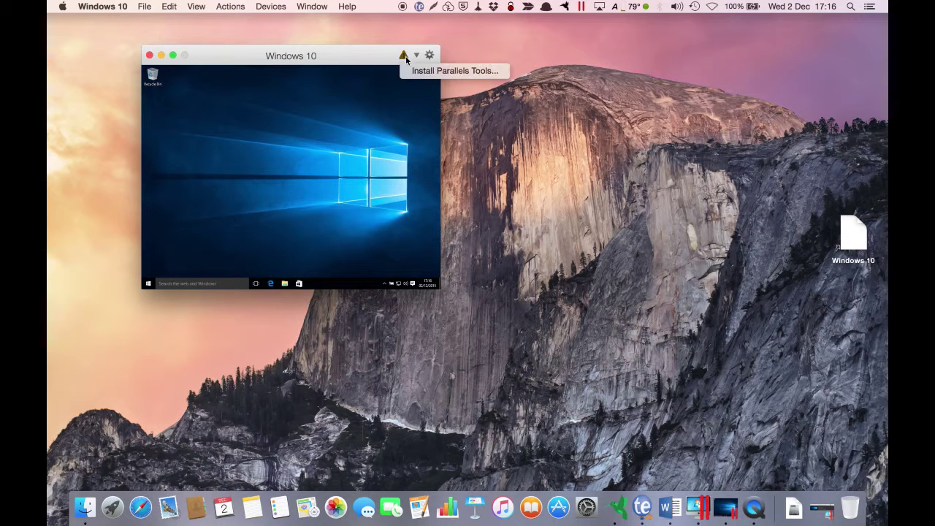
left_click(450, 71)
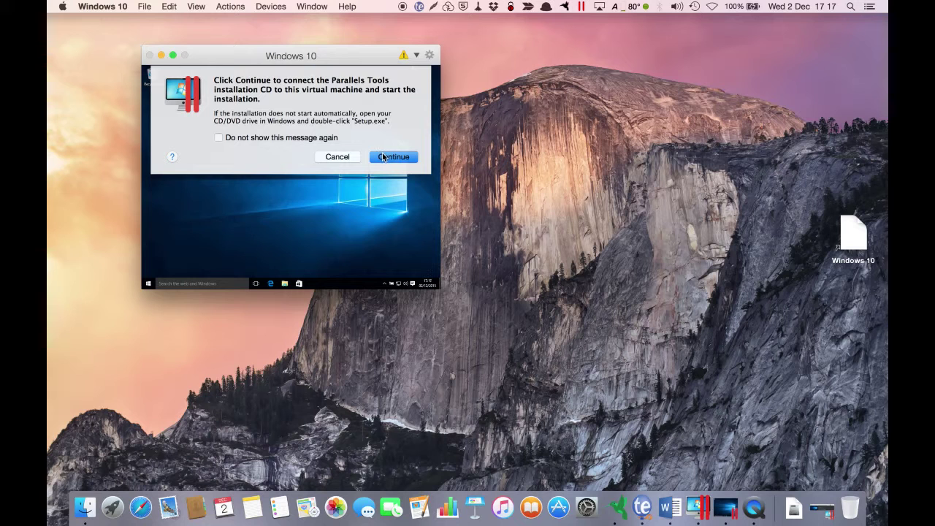
left_click(387, 158)
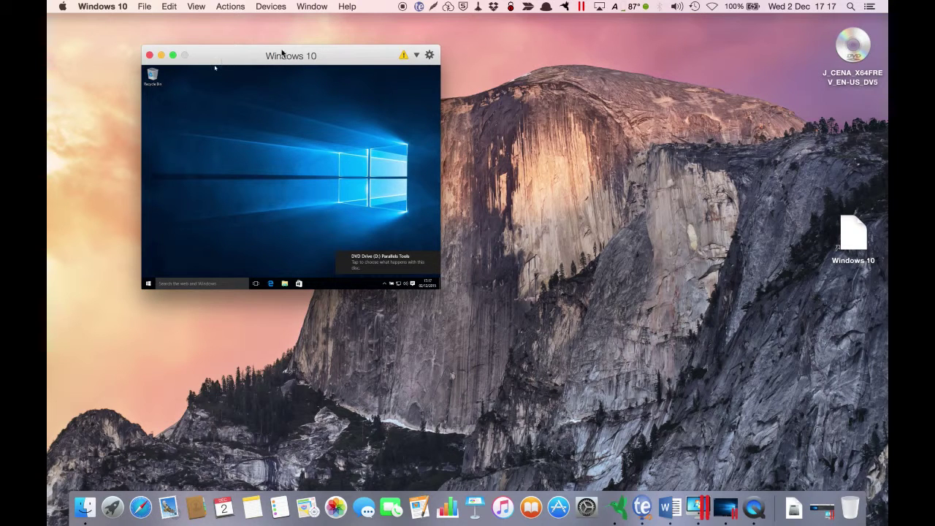
left_click(174, 55)
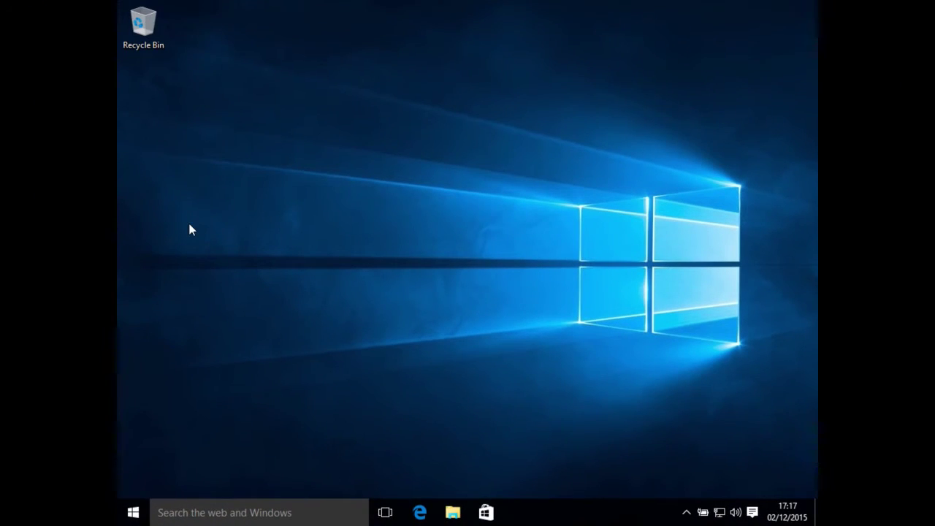
Step: Run Parallels Tools setup from the DVD drive in This PC, then restart Windows
left_click(133, 510)
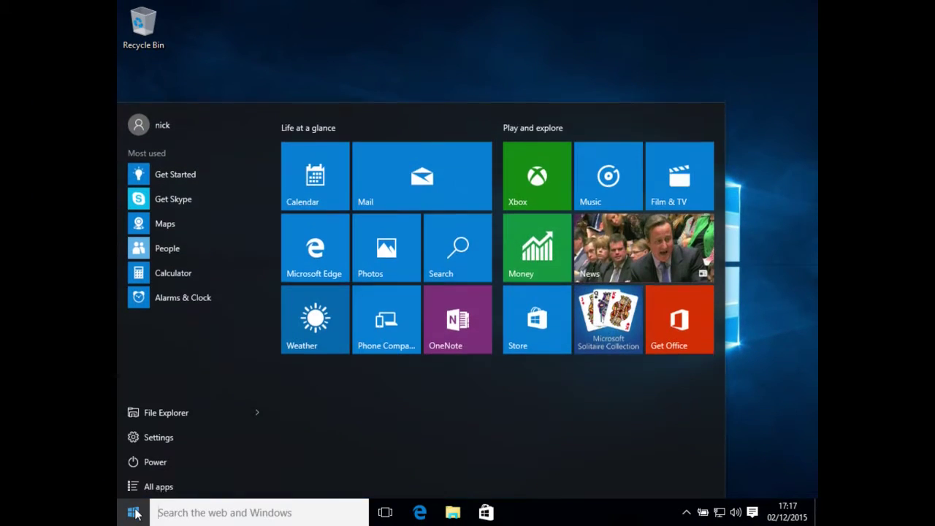
left_click(174, 409)
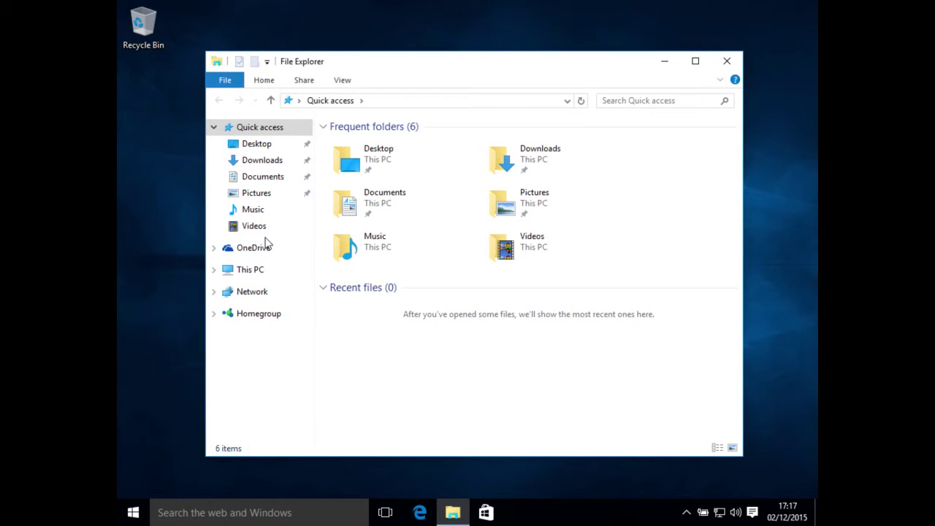
left_click(261, 271)
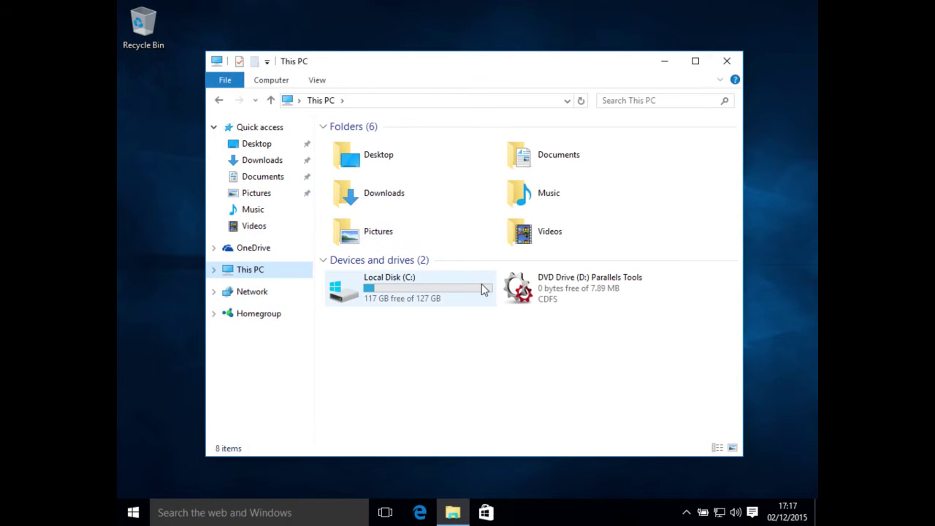
double_click(563, 281)
left_click(533, 284)
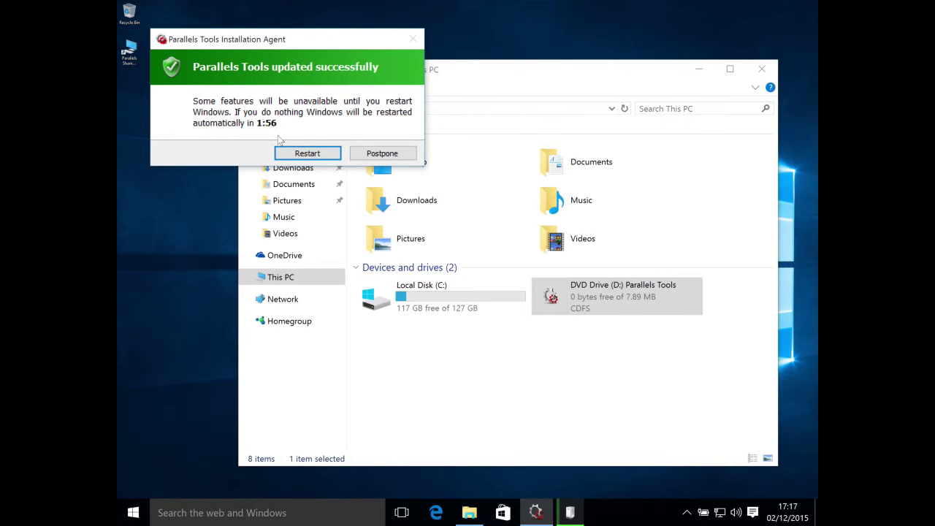
left_click(316, 155)
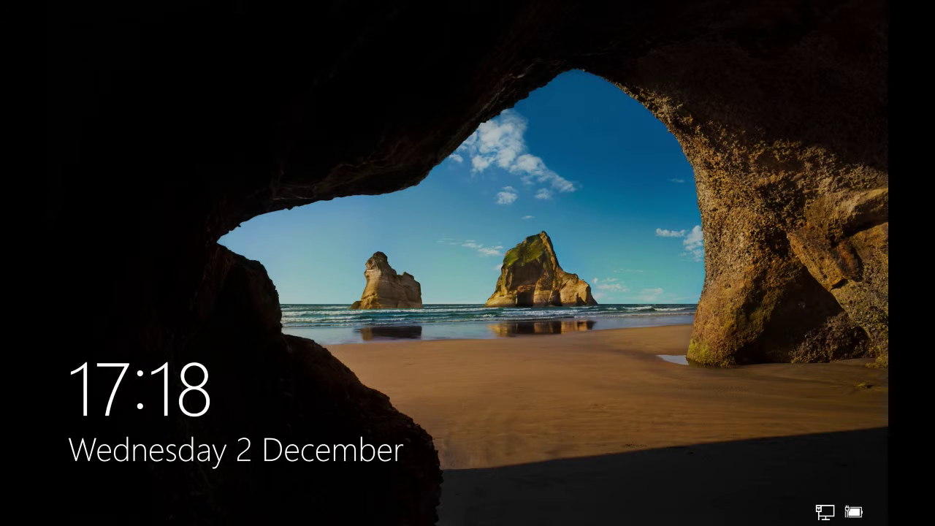
Step: Sign back into Windows 10 with the account password and launch Microsoft Edge
key("Return")
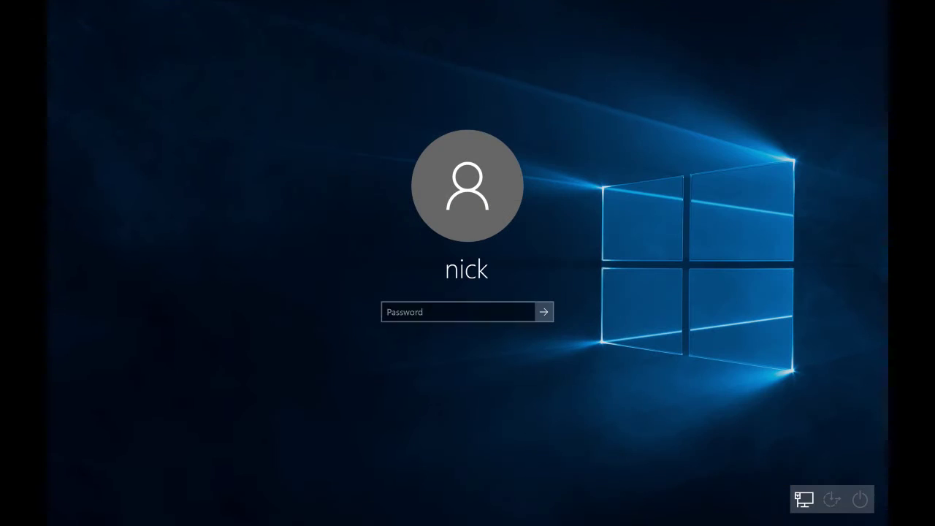
type("•")
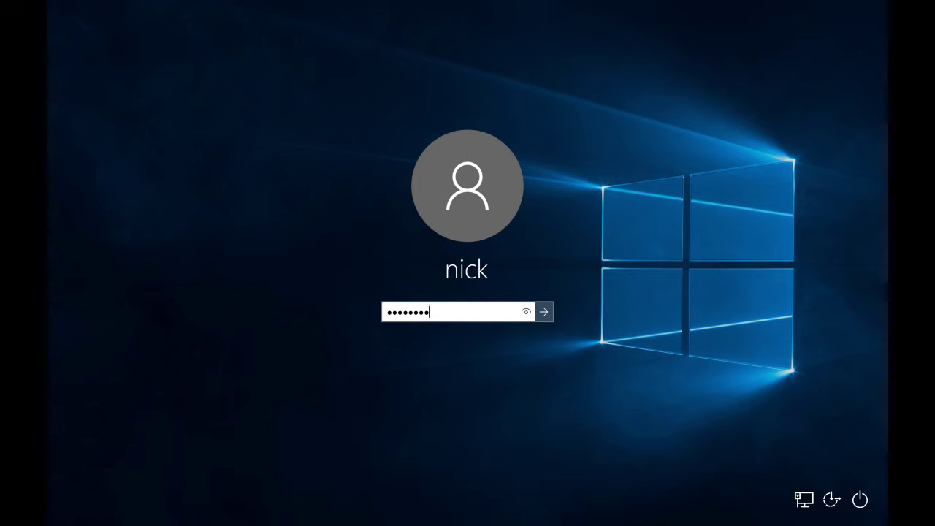
key("Return")
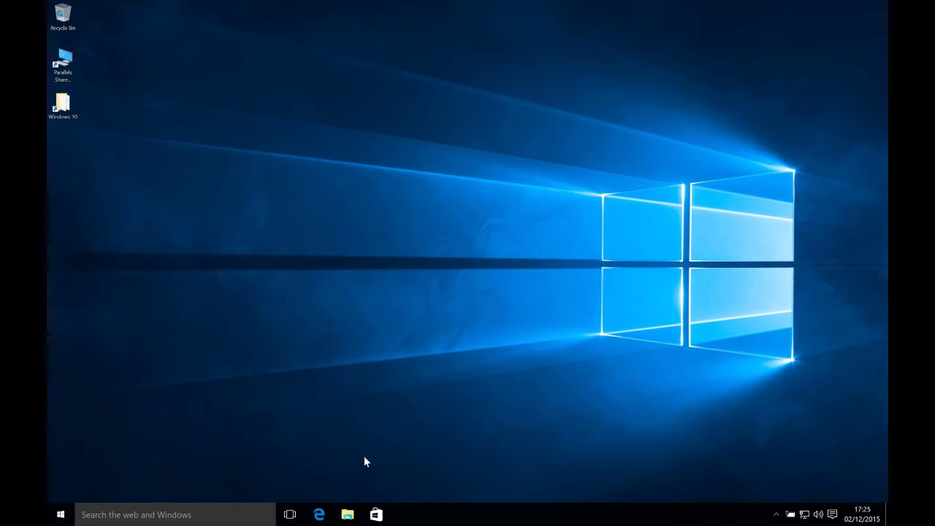
left_click(322, 516)
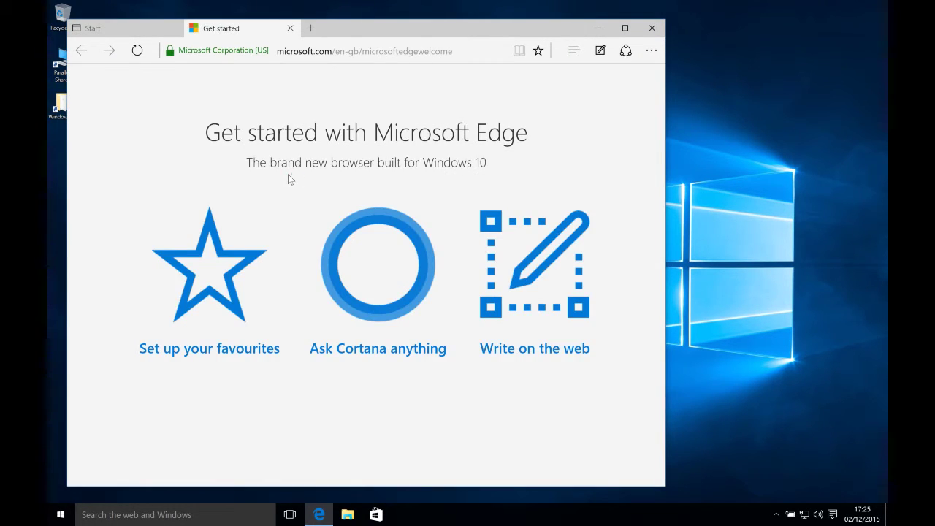
left_click(295, 52)
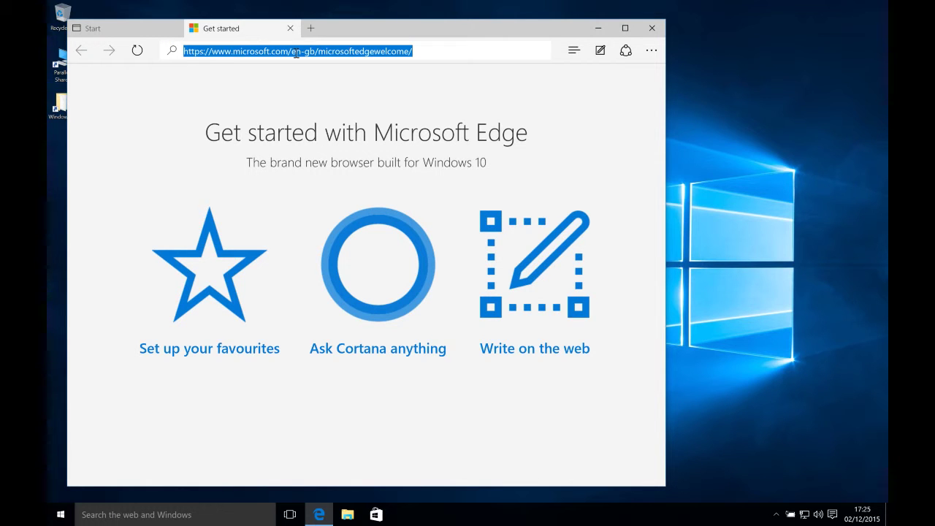
type("www")
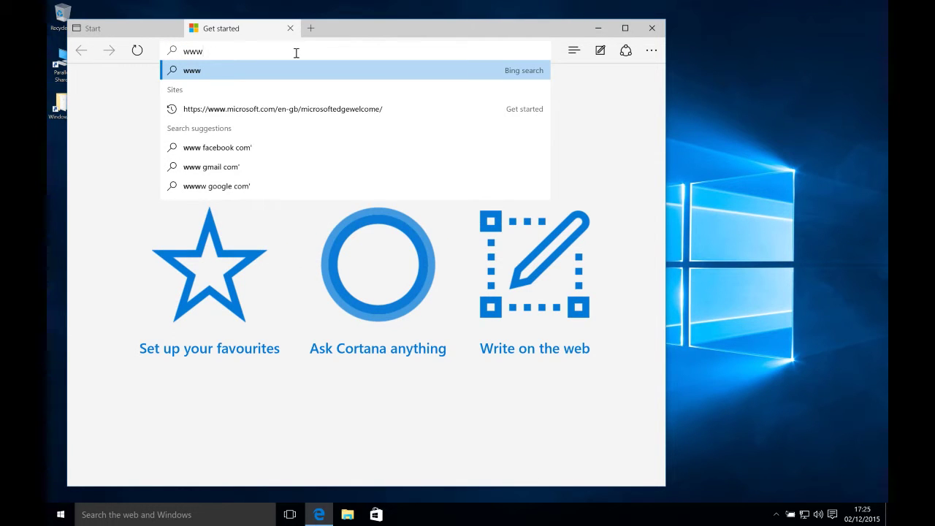
type(".shawp")
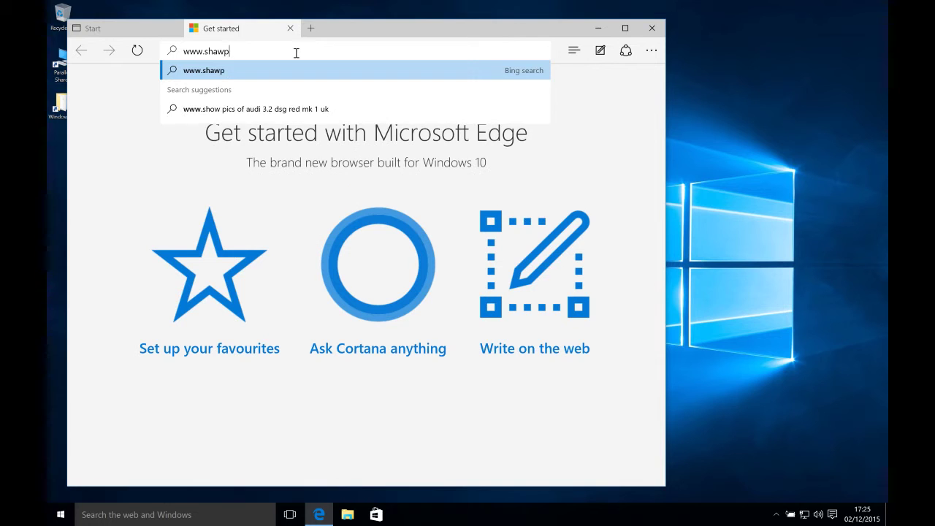
type("rograms.co.uk")
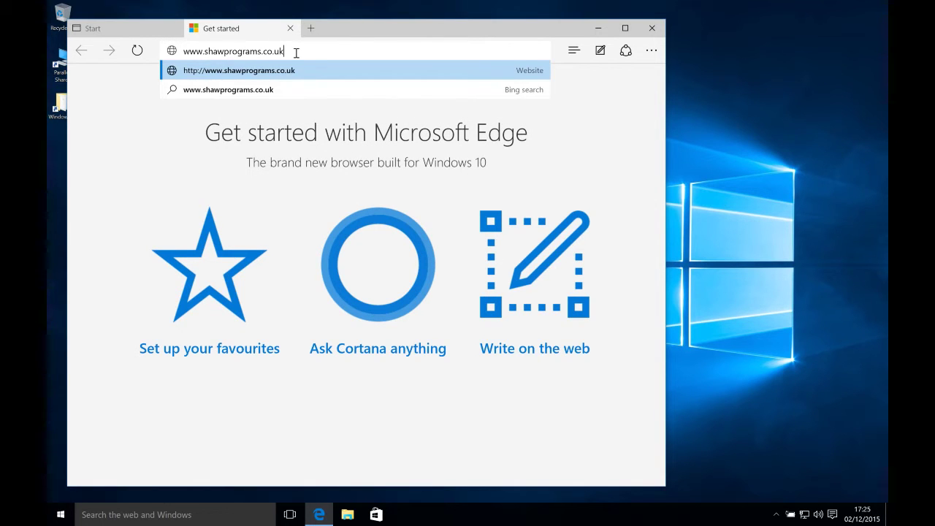
key("Return")
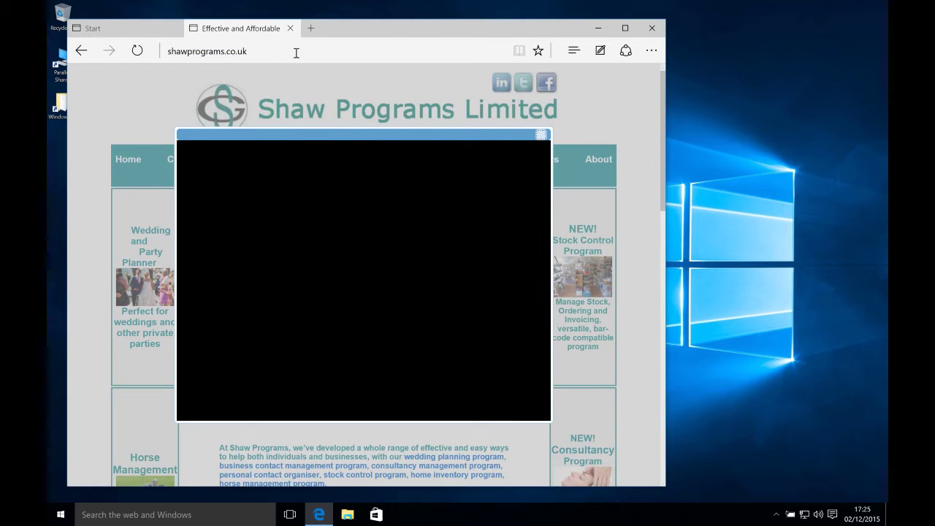
left_click(541, 136)
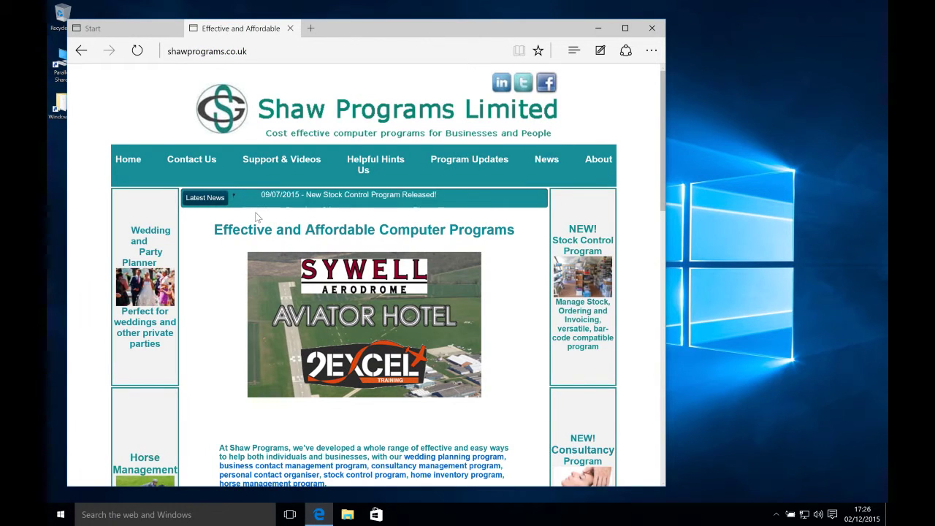
left_click(628, 29)
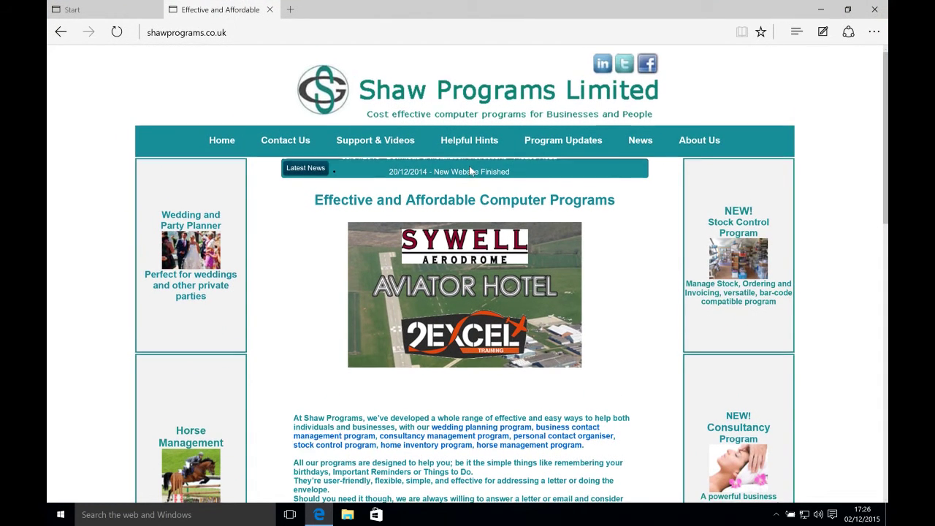
Step: Go to the Horse Management program page and its DOWNLOAD PROGRAM page
scroll(328, 248, "down", 1)
left_click(185, 363)
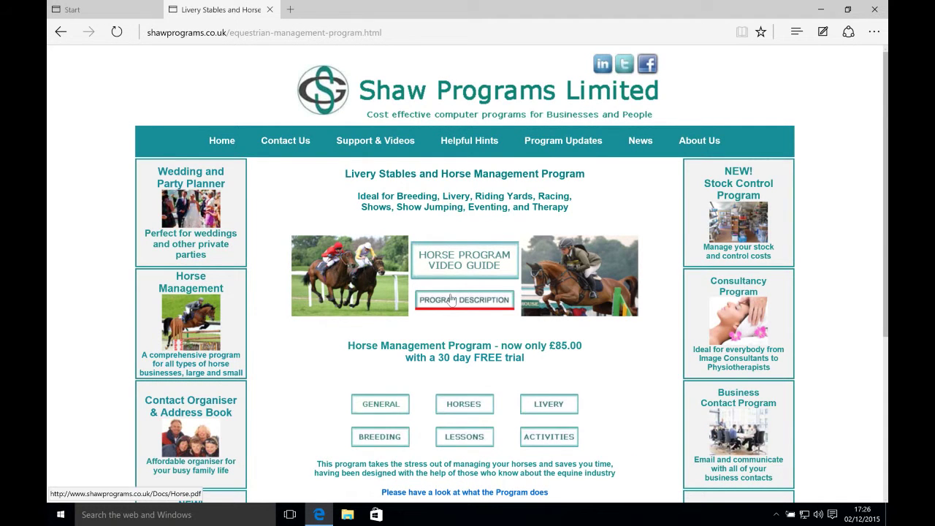
scroll(453, 299, "down", 4)
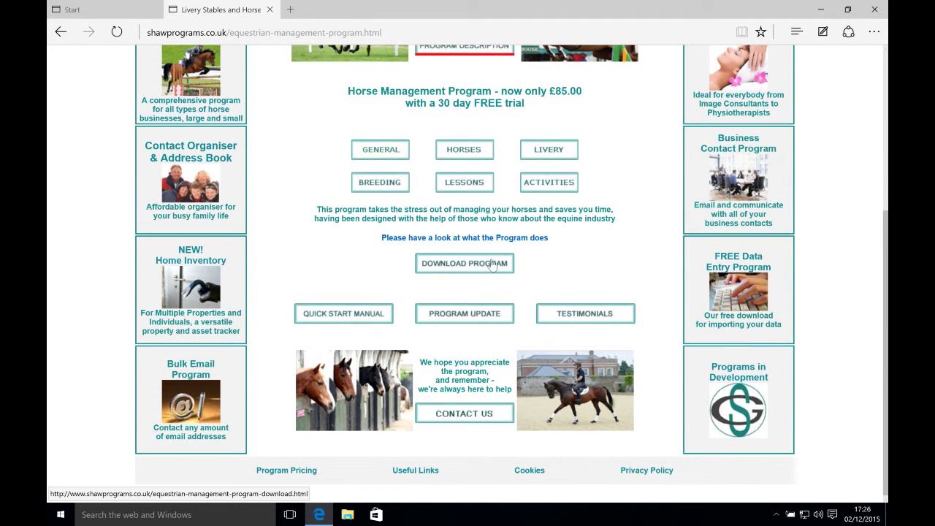
left_click(484, 263)
scroll(484, 261, "down", 3)
Step: Fill the free trial form's name and e-mail fields and enter UK as the country
left_click(473, 257)
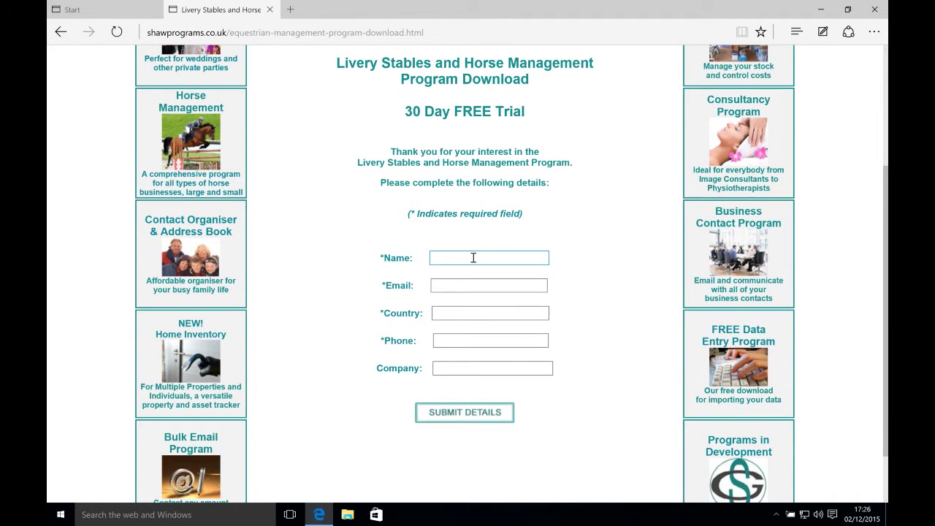
left_click(482, 257)
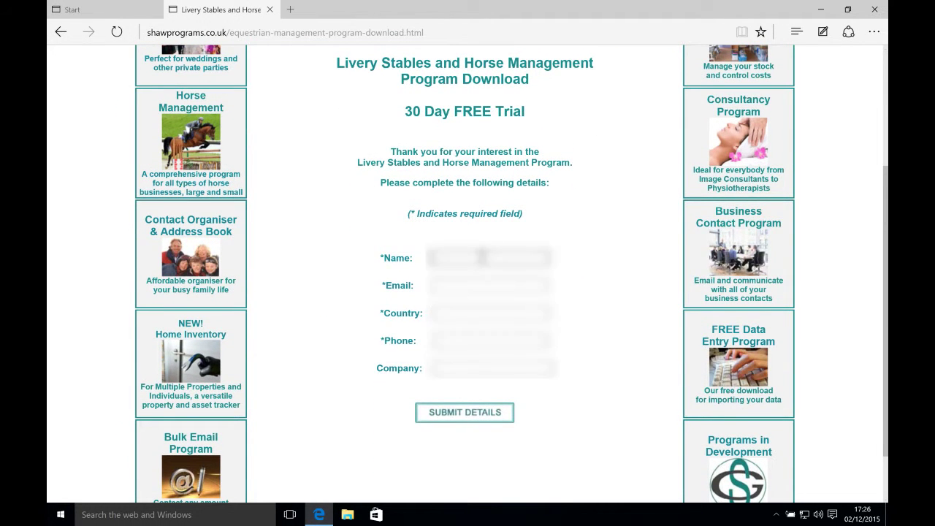
type("Sharon")
key("Tab")
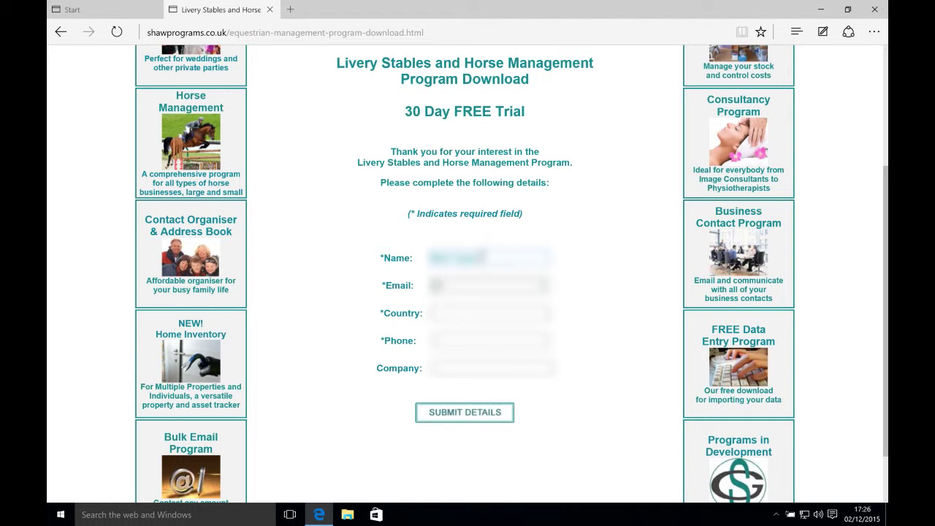
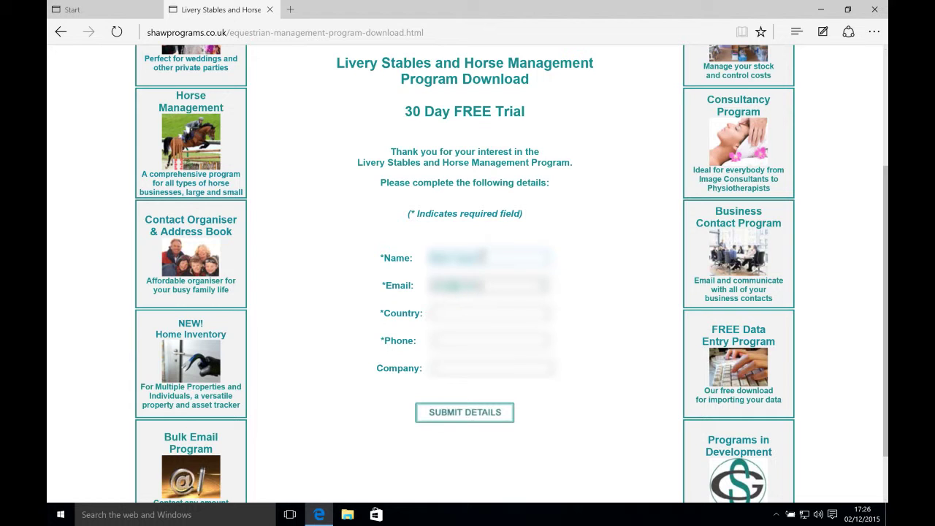
key("Tab")
type("UK")
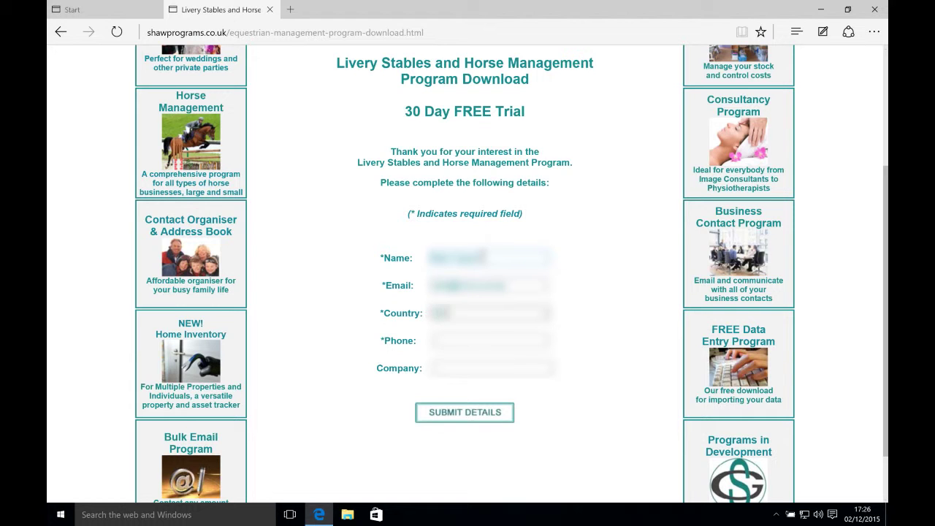
Step: Add the phone number and company name, submit the details, and scroll to the download button
key("Tab")
type("01234567")
key("Tab")
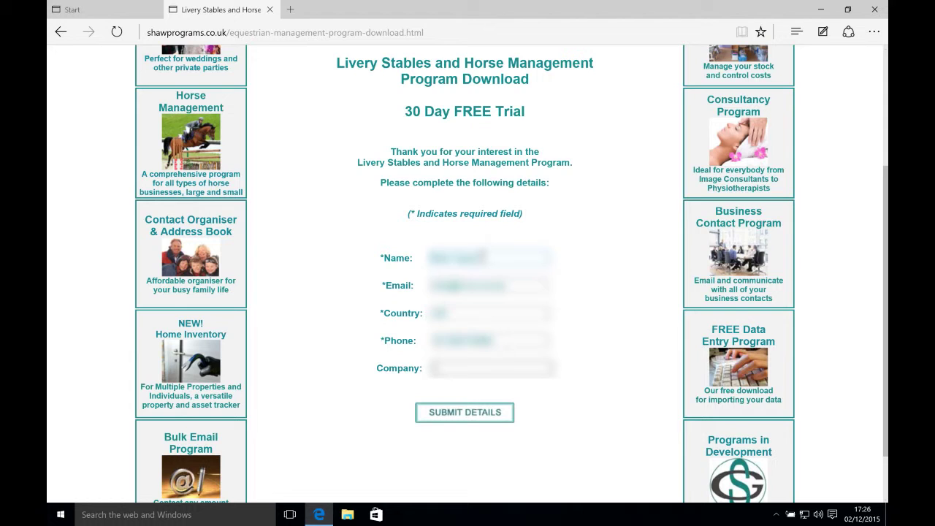
type("Shaw Stables")
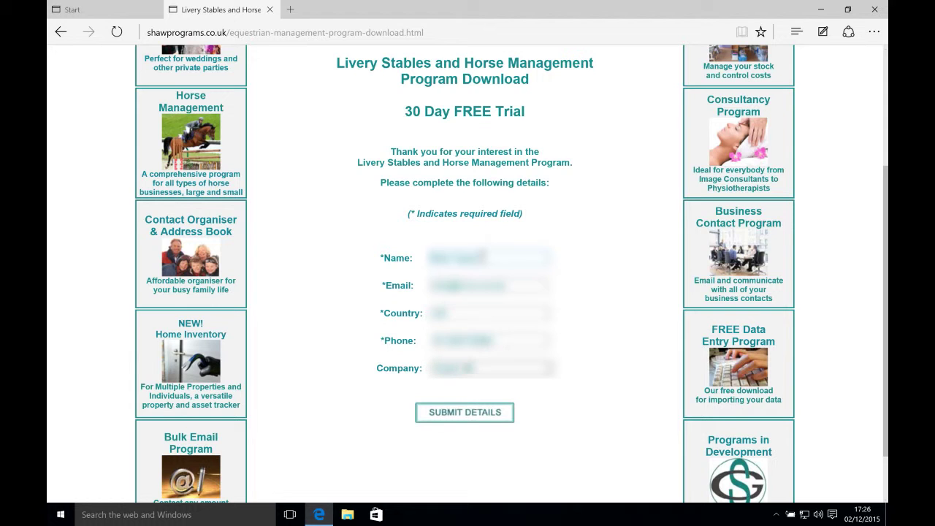
type(" Ltd")
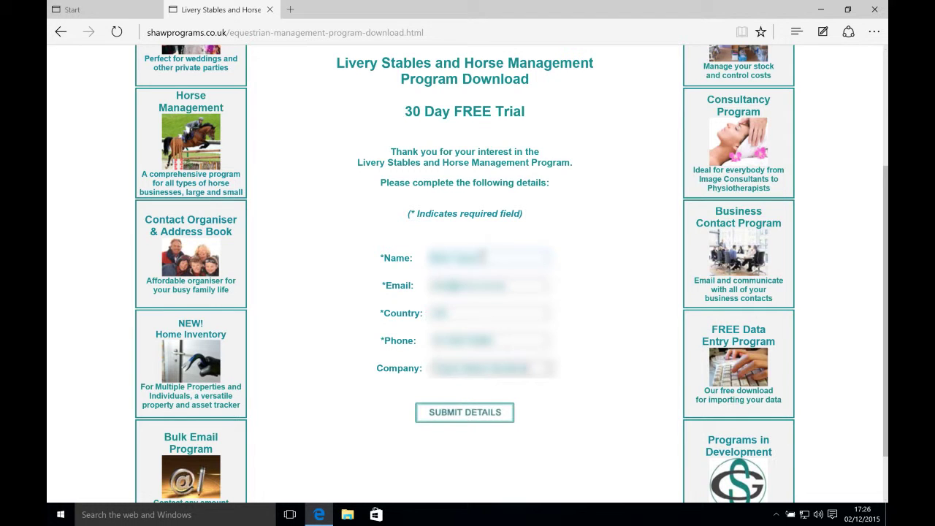
left_click(474, 414)
scroll(509, 179, "down", 1)
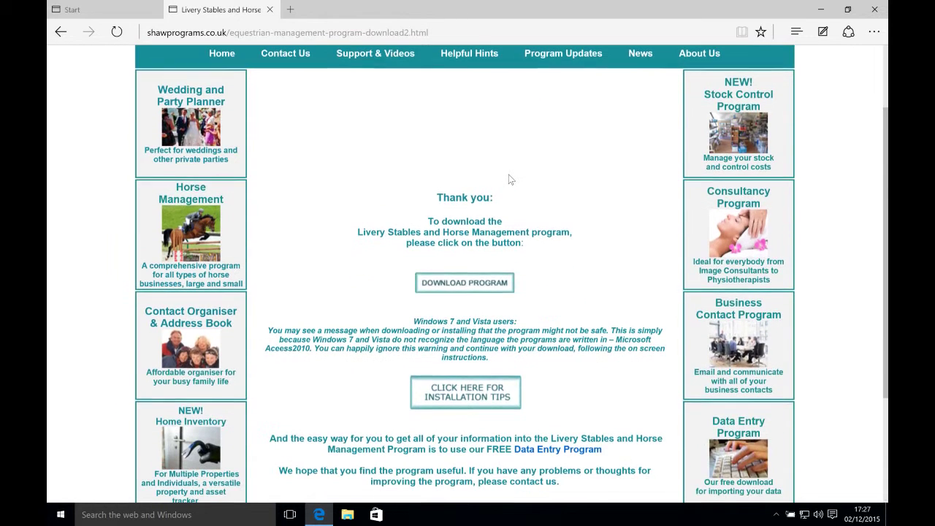
Step: Download Horse2010, close Edge, and move the Downloads window aside to uncover the desktop
left_click(462, 283)
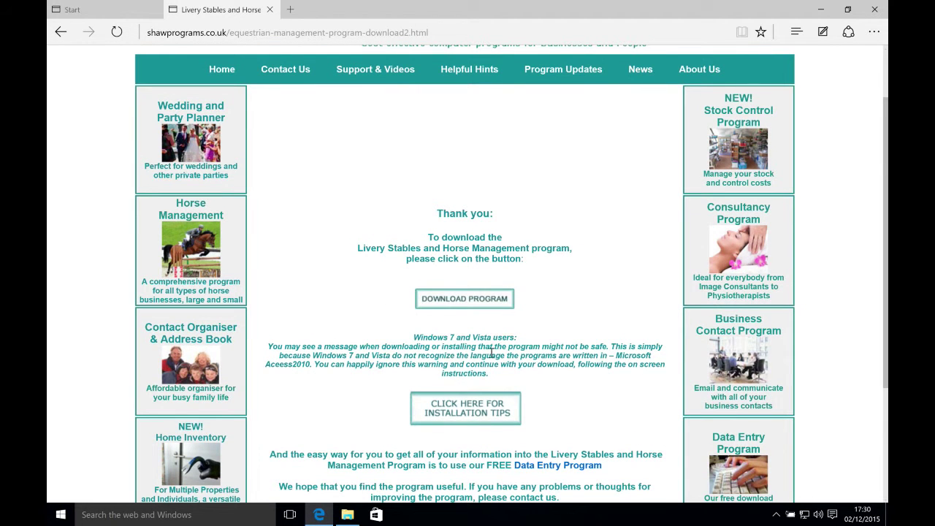
left_click(349, 514)
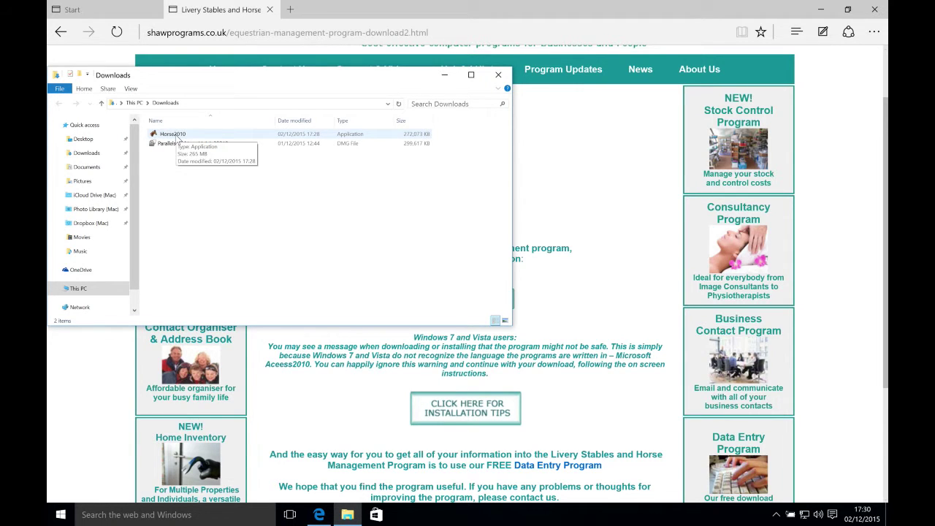
left_click(270, 10)
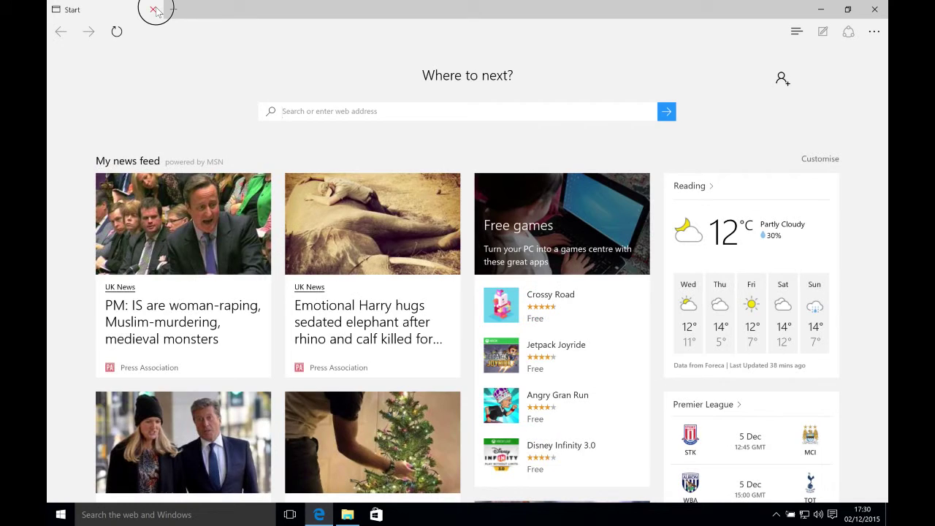
left_click(154, 10)
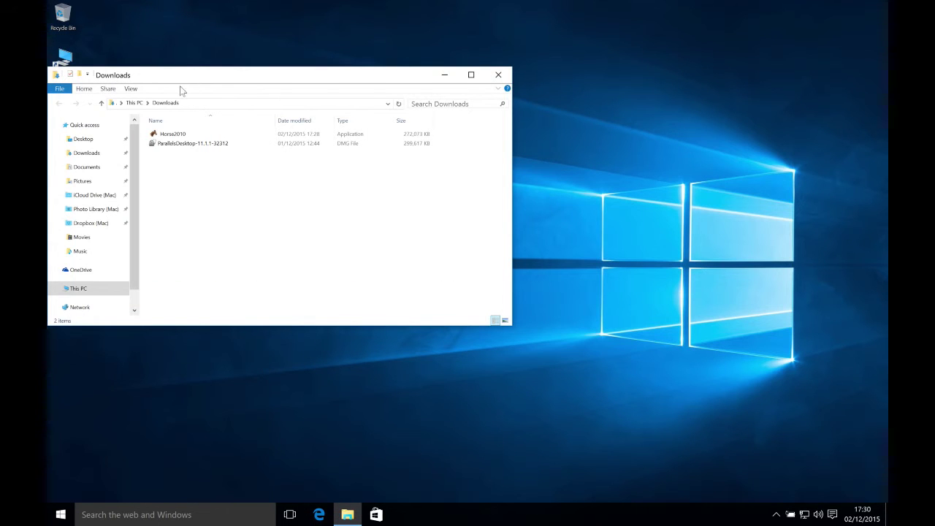
left_click_drag(191, 81, 448, 82)
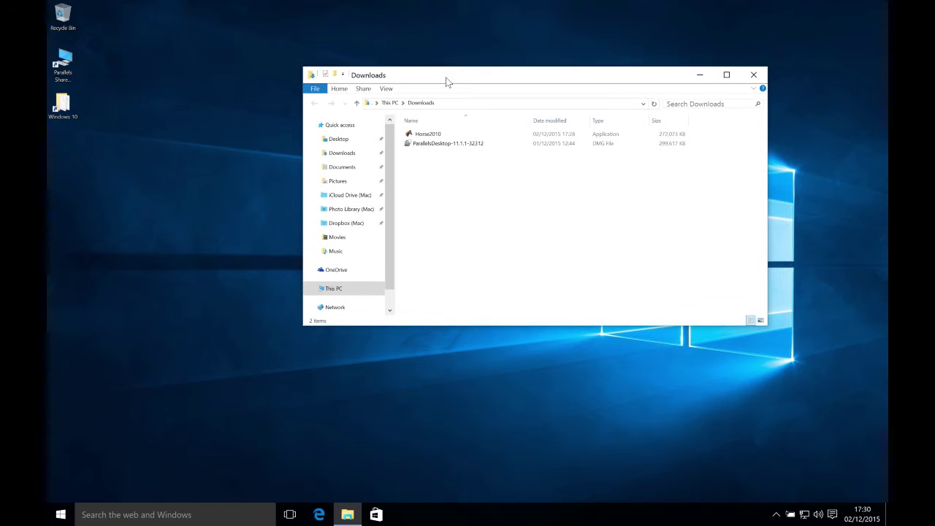
Step: Run the Horse2010 installer from Downloads and close the Downloads folder
left_click(421, 136)
left_click(421, 137)
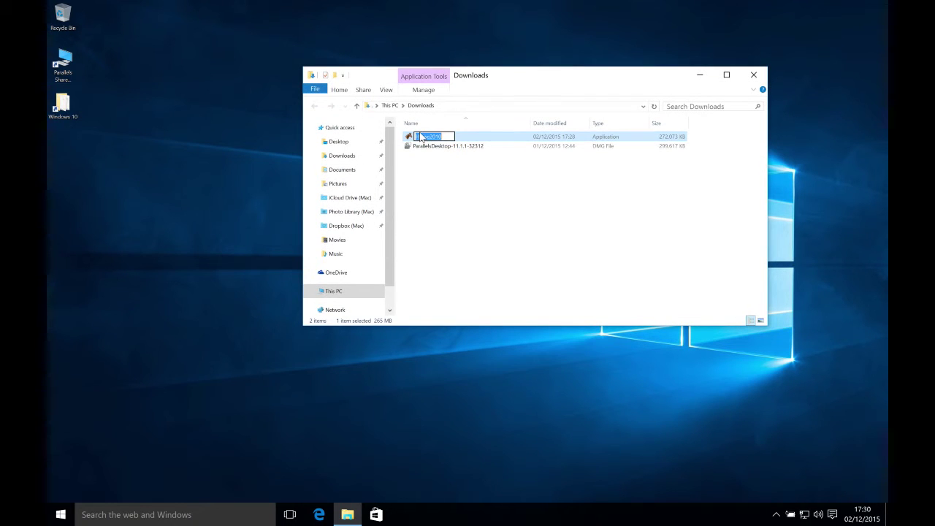
left_click(428, 167)
double_click(429, 137)
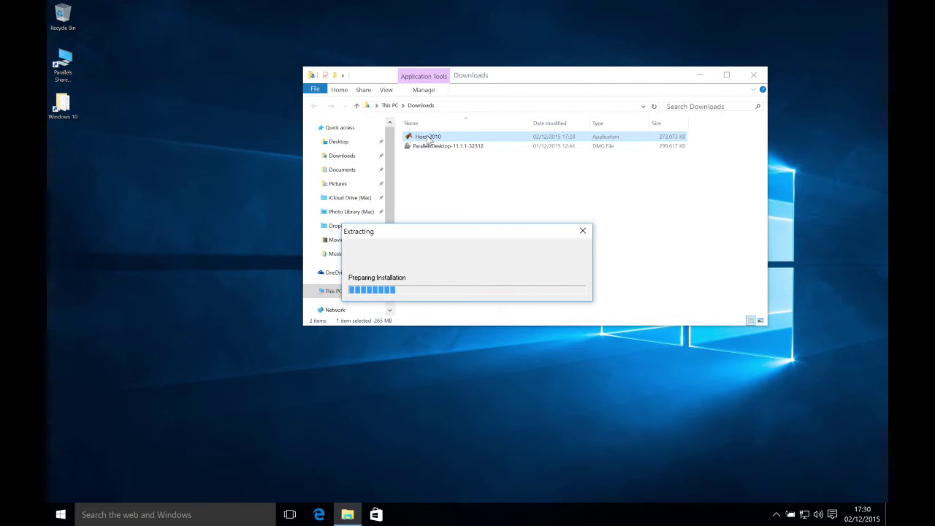
left_click(752, 74)
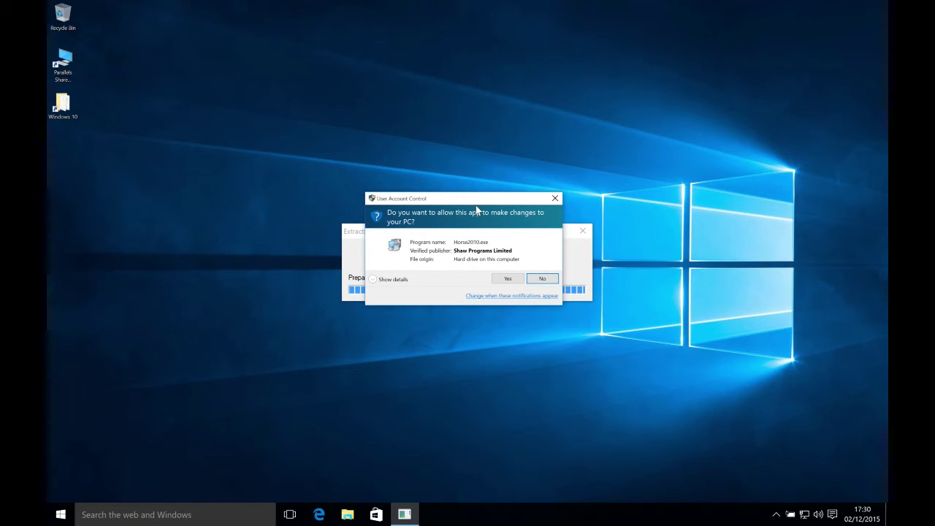
Step: Allow the installer and install Horse Program with the default licence and location settings
left_click(508, 279)
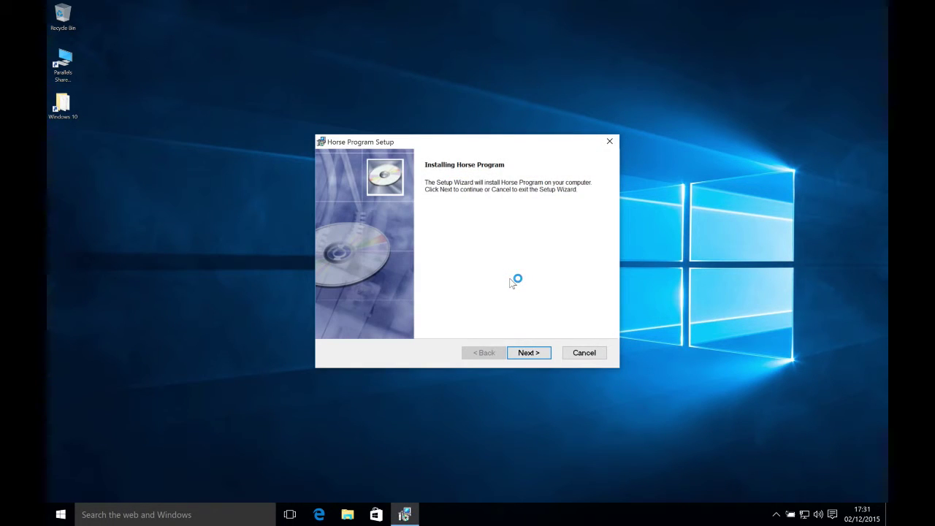
left_click(533, 354)
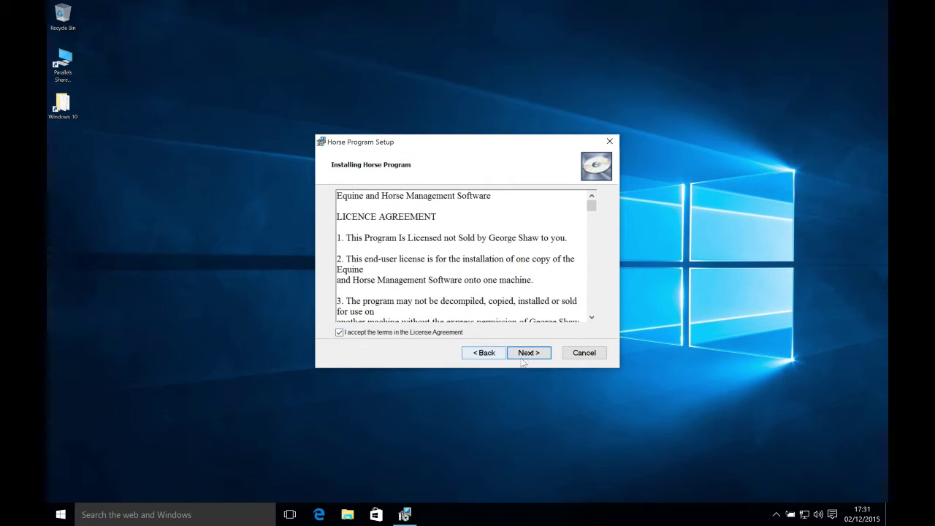
left_click(529, 353)
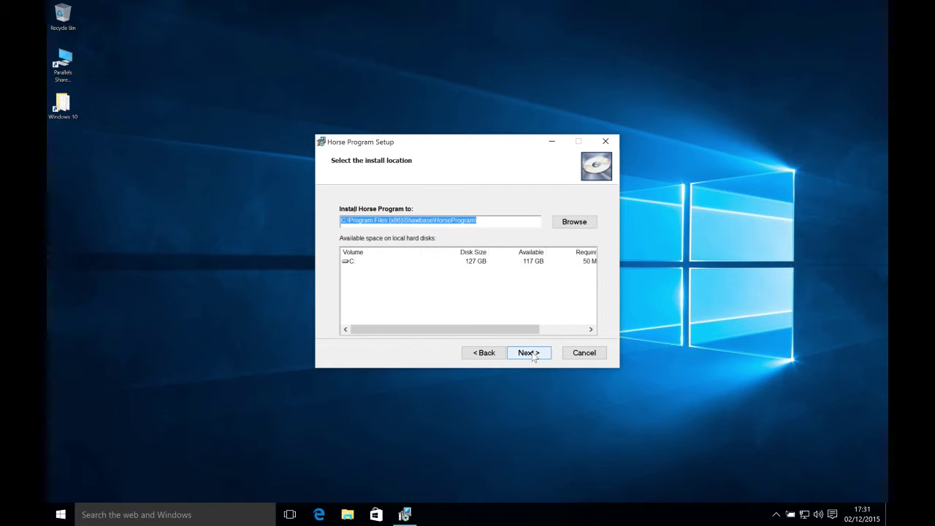
left_click(529, 353)
left_click(532, 355)
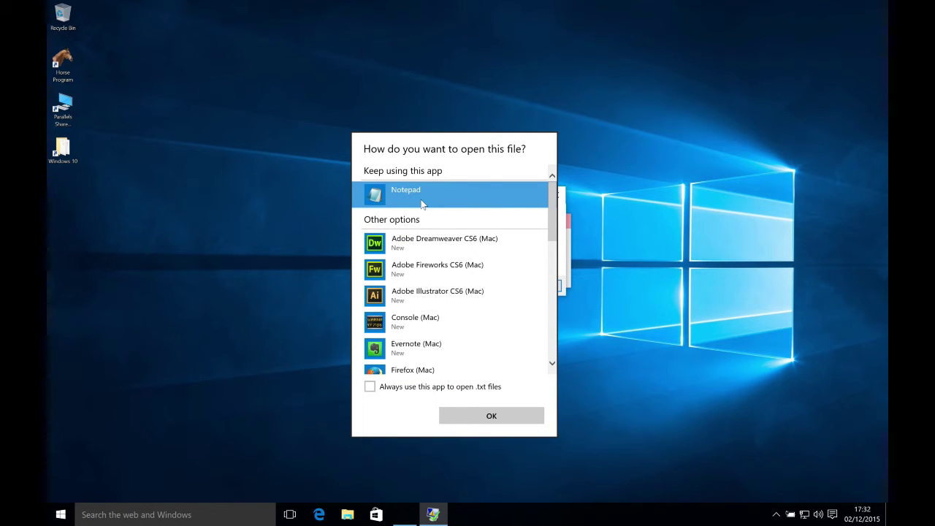
Step: Make Notepad the default for .txt files, dismiss the completion message, and read then close HorseReadme
left_click(370, 386)
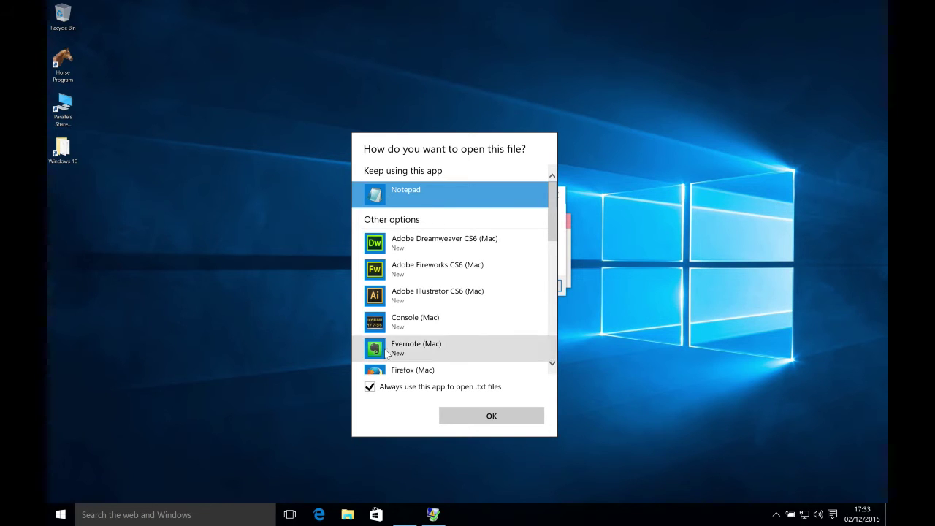
left_click(490, 416)
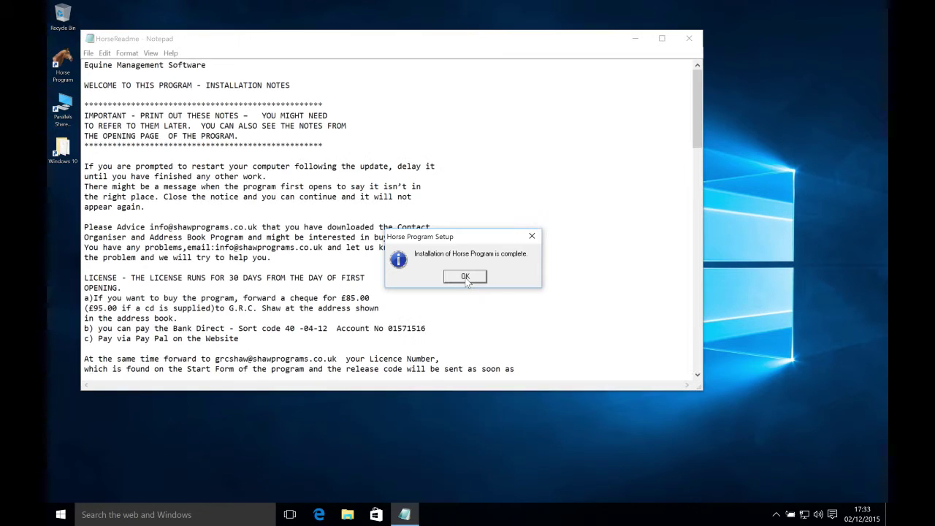
left_click(465, 278)
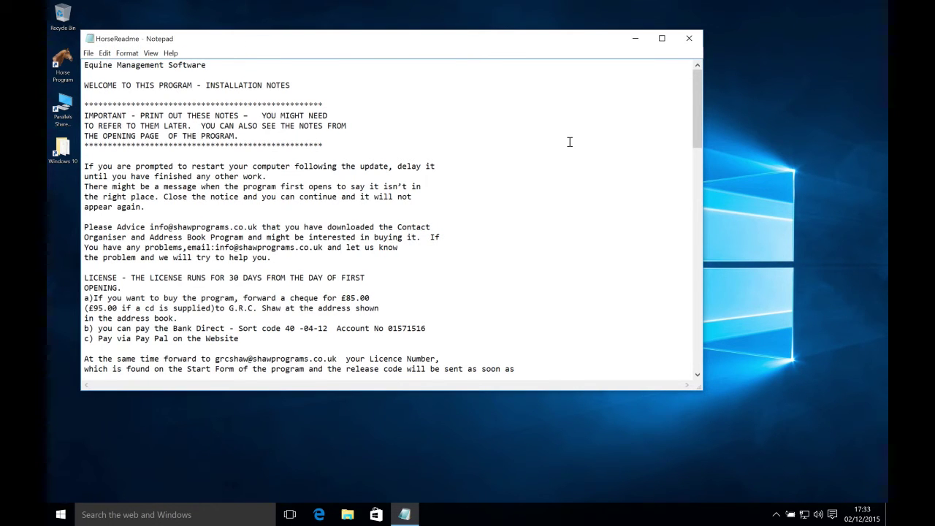
scroll(570, 141, "down", 20)
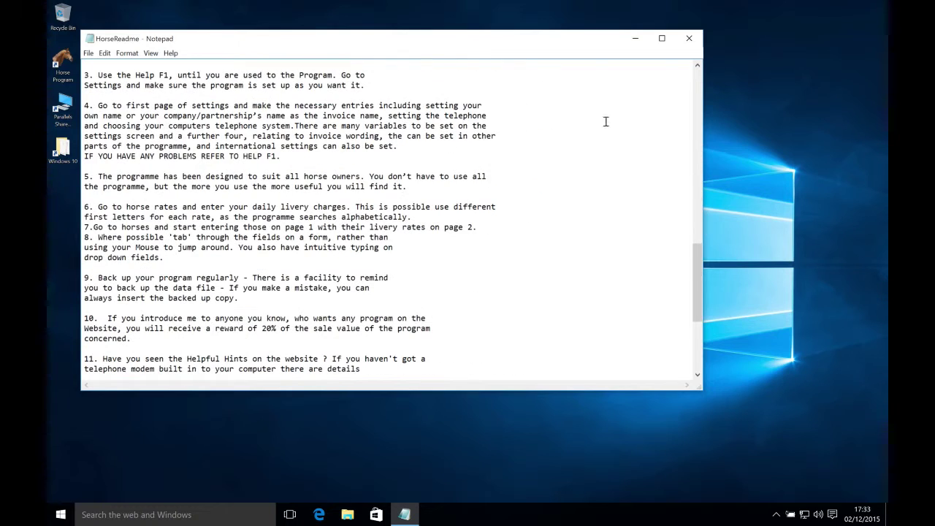
left_click(689, 39)
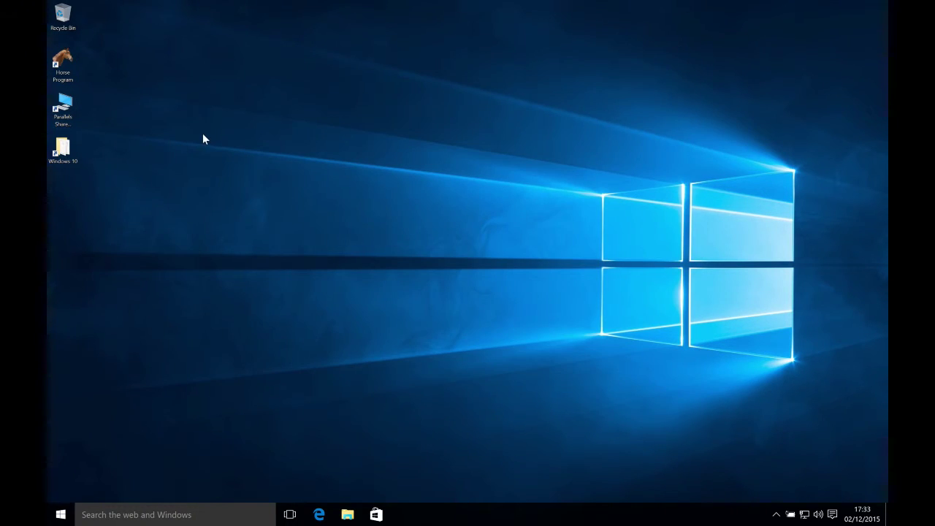
Step: Launch Horse Program, dismiss the databases-compacted message, and skip the unlock code
double_click(64, 64)
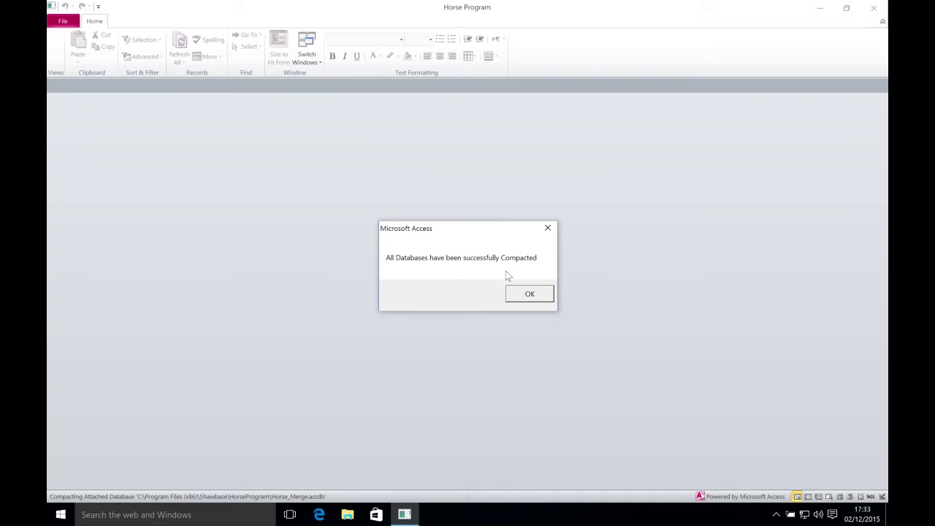
left_click(517, 293)
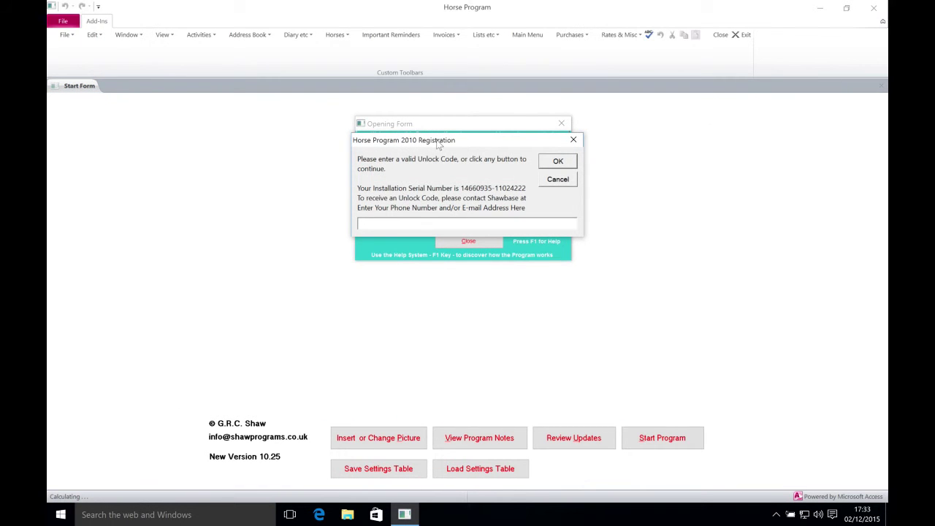
left_click(567, 160)
Step: Enter the user's name for the program title and accept the suggested title
left_click(453, 179)
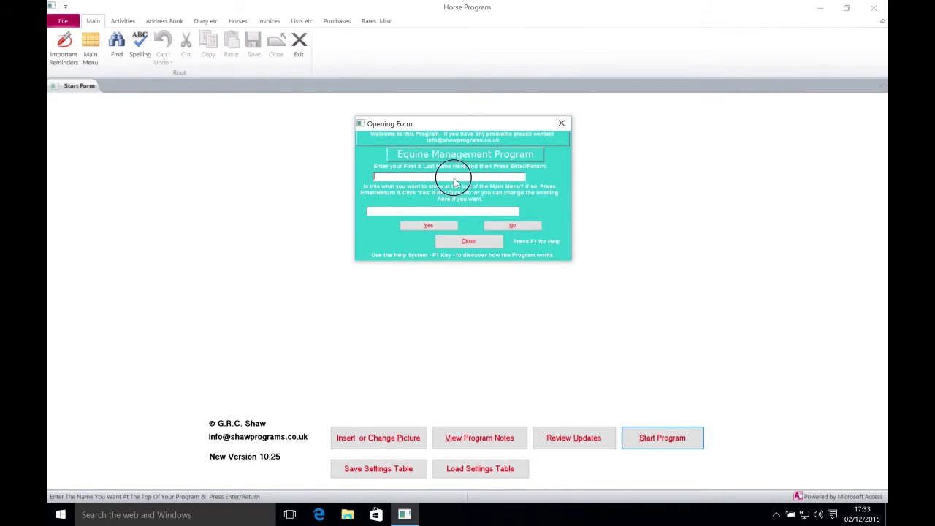
key("Return")
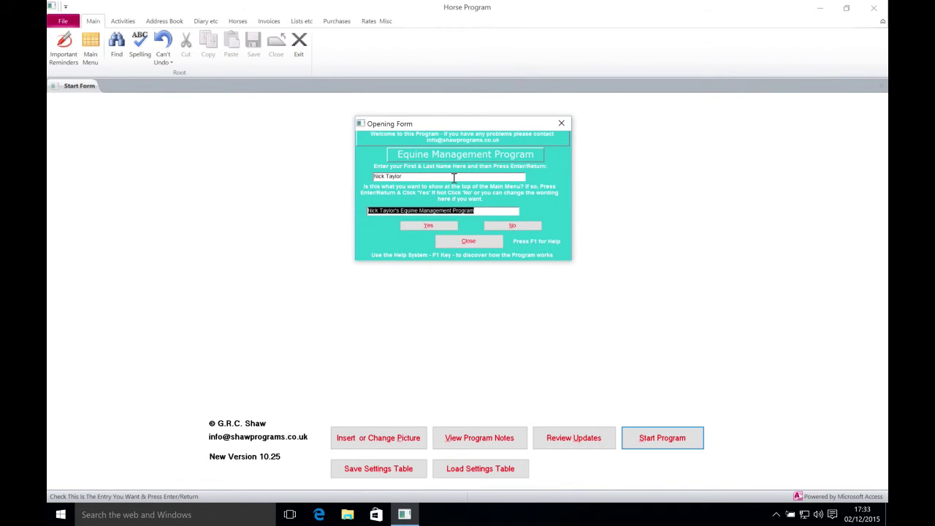
left_click(434, 225)
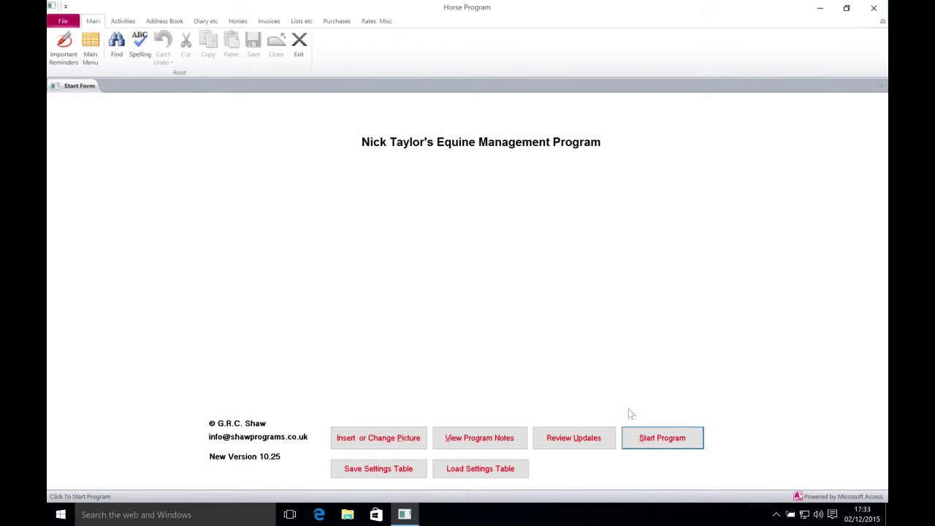
Step: Start the program to its Main Menu and restore the window from full screen
left_click(667, 438)
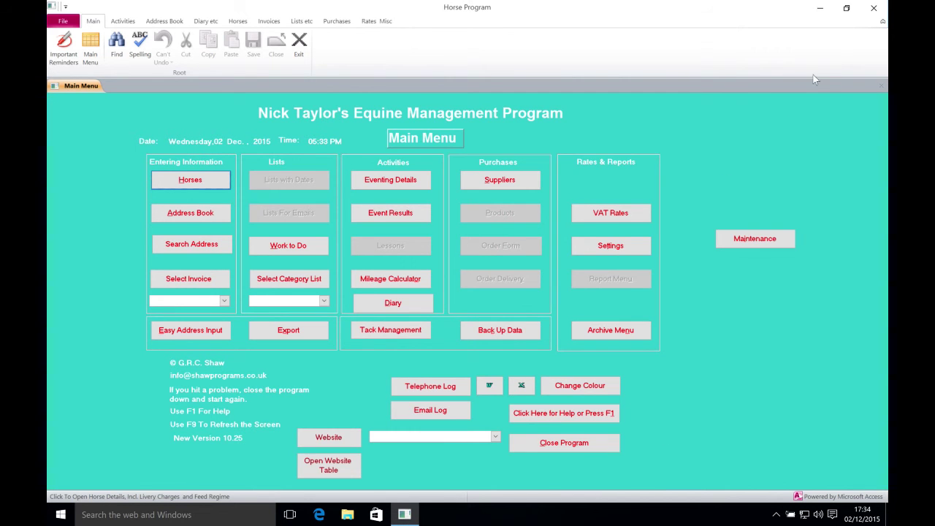
left_click(847, 10)
left_click(626, 66)
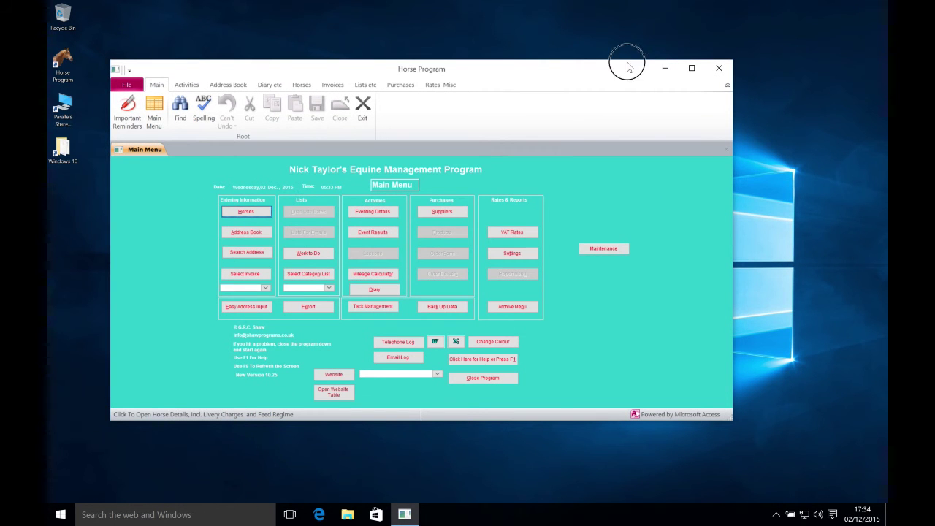